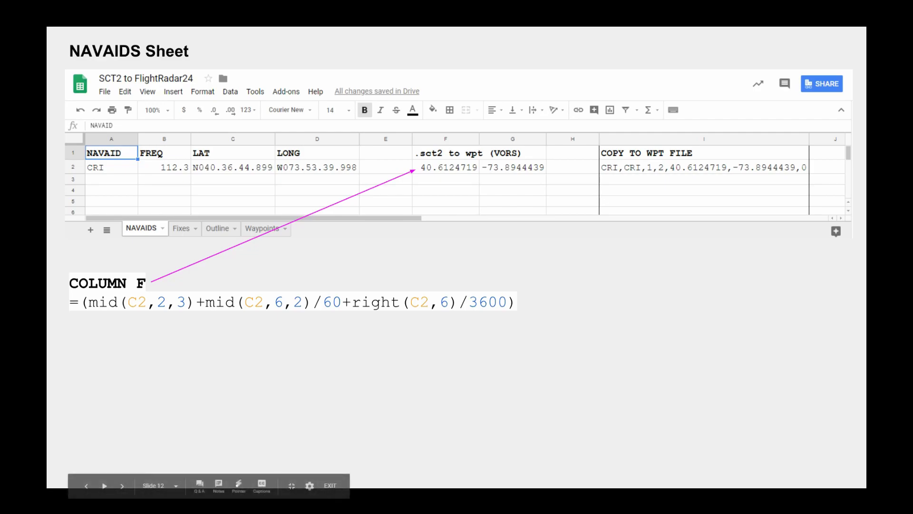
- Advance the NAVAIDS slide to the Column I formula, and switch to the sector file in Notepad++
key("Right")
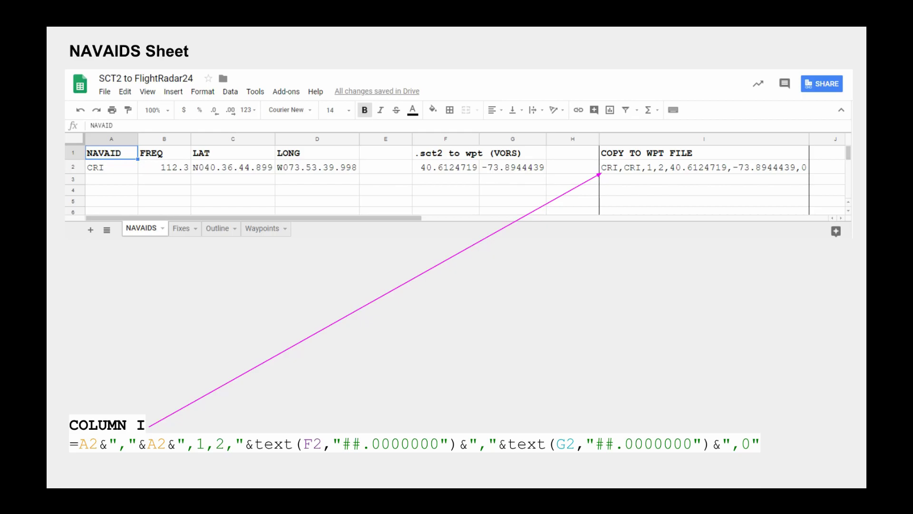
key("alt+Tab")
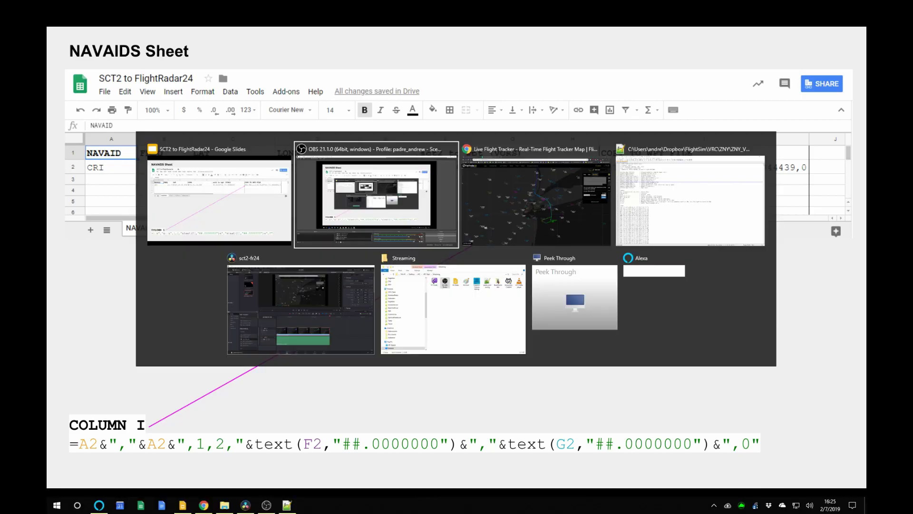
key("alt+Tab")
key("alt+Tab")
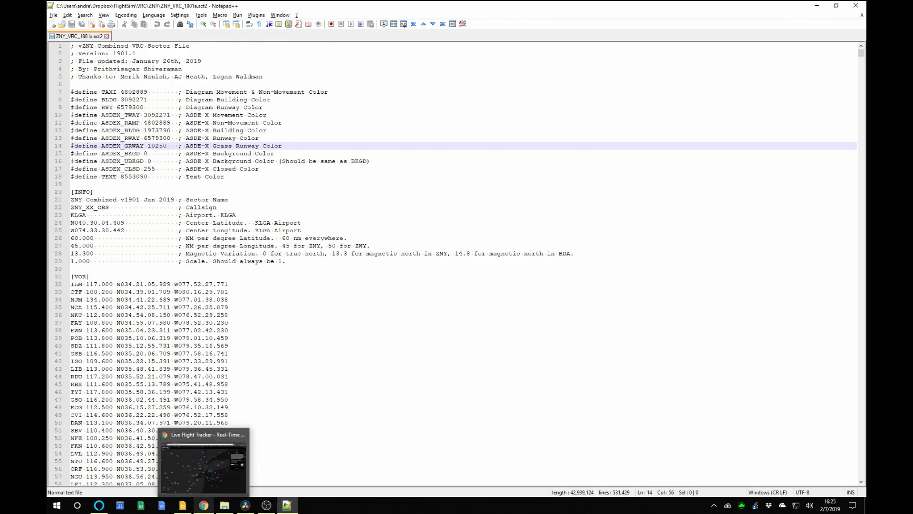
key("alt")
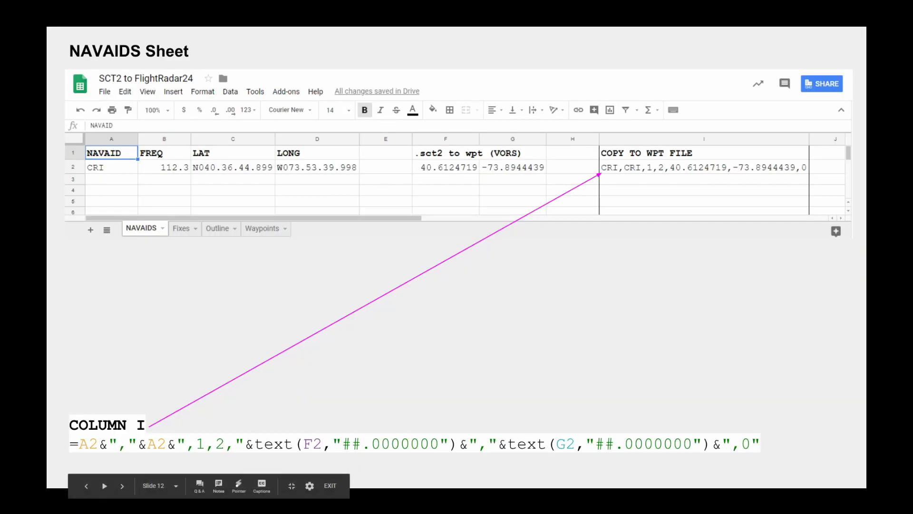
key("alt+Tab")
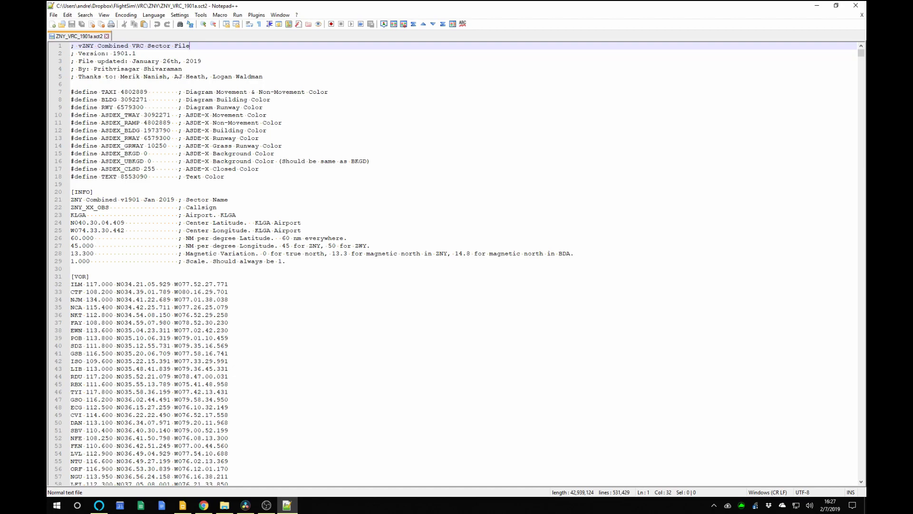
- Search the sector file for "ccc" and copy the whole CCC line from the VOR list
key("ctrl+f")
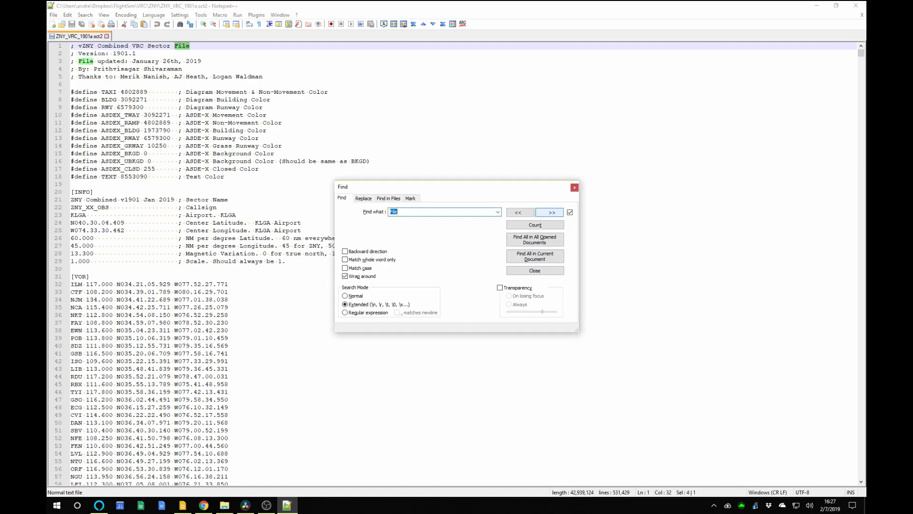
type("ccc")
key("Return")
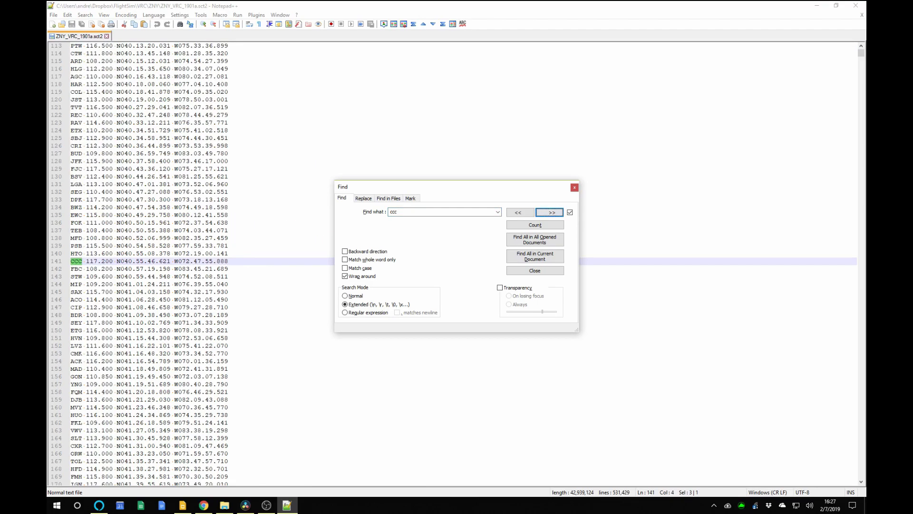
left_click(74, 261)
key("Home")
key("shift+Down")
key("ctrl+c")
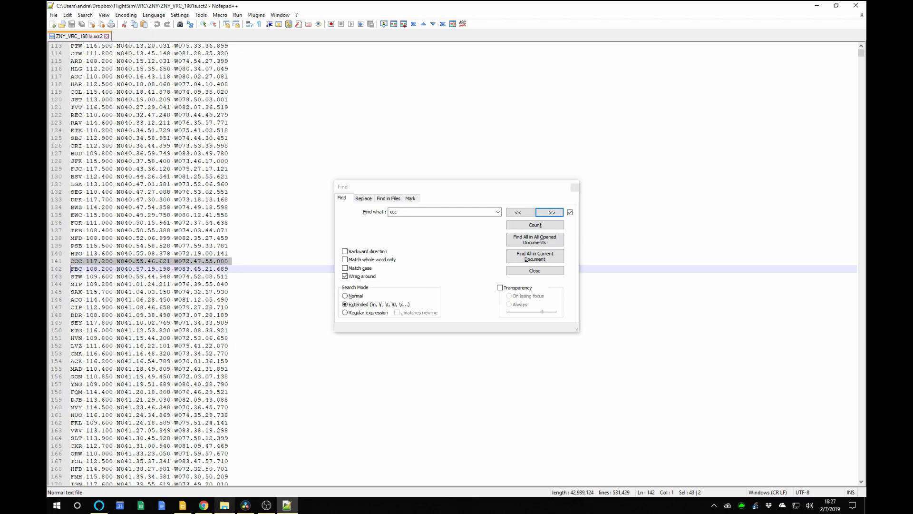
- Switch to the SCT2 to FlightRadar24 spreadsheet in Chrome and paste the CCC line into cell A4 of the NAVAIDS sheet
left_click(203, 505)
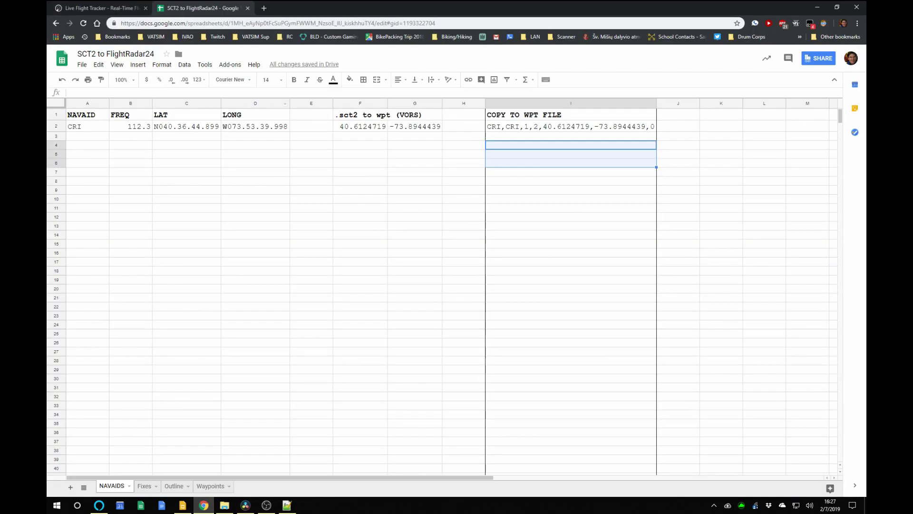
left_click(107, 145)
key("ctrl+v")
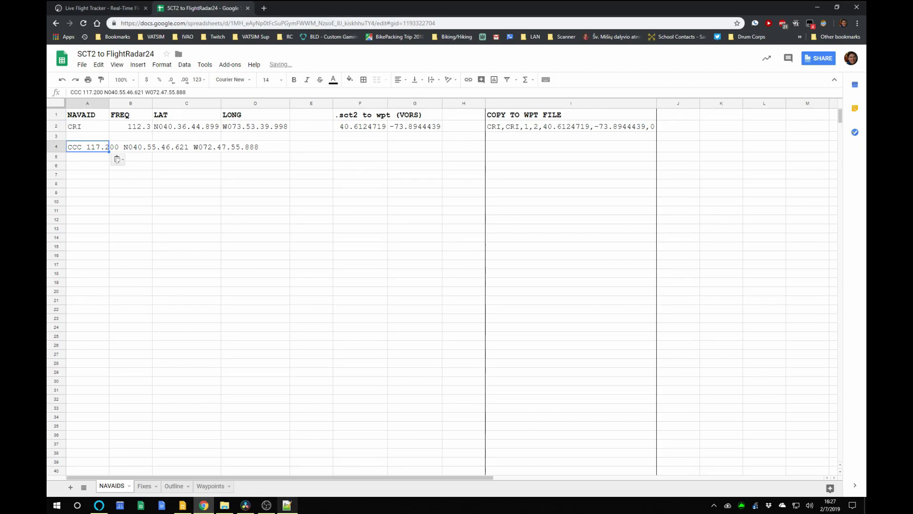
- Return to the sector file in Notepad++ and search for "dpk" until its entry in the VOR list is reached
left_click(286, 505)
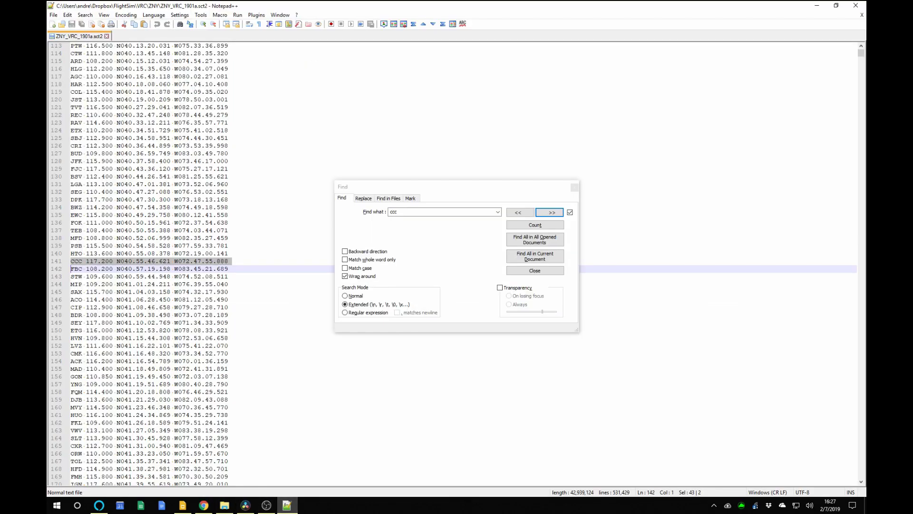
left_click(394, 212)
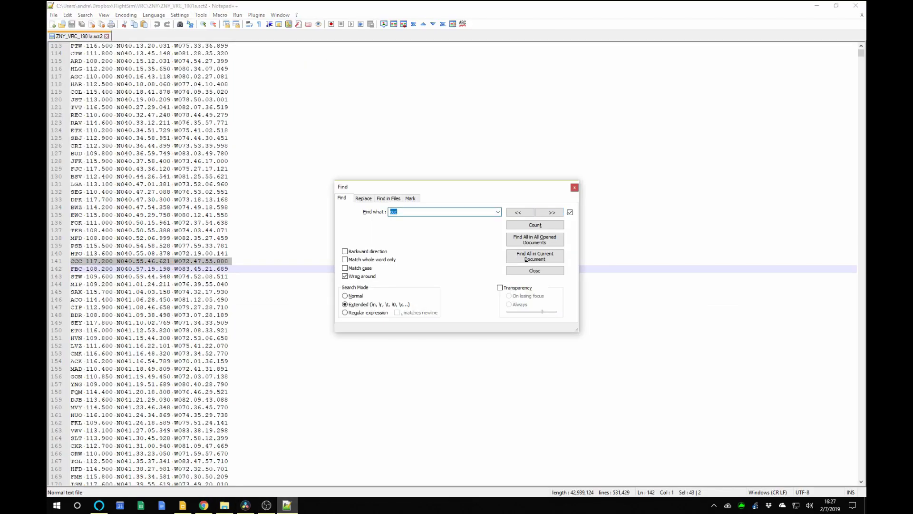
type("dpk")
key("Return")
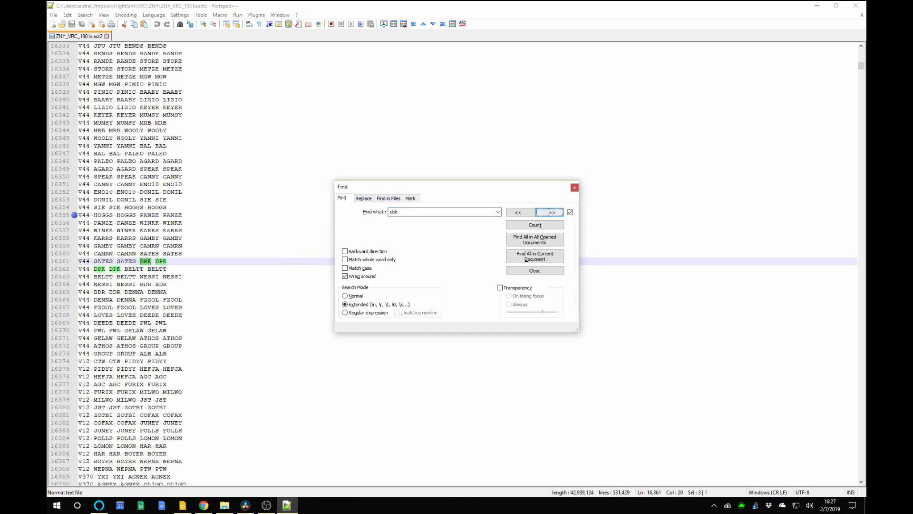
key("shift+Tab")
key("Return")
key("Return")
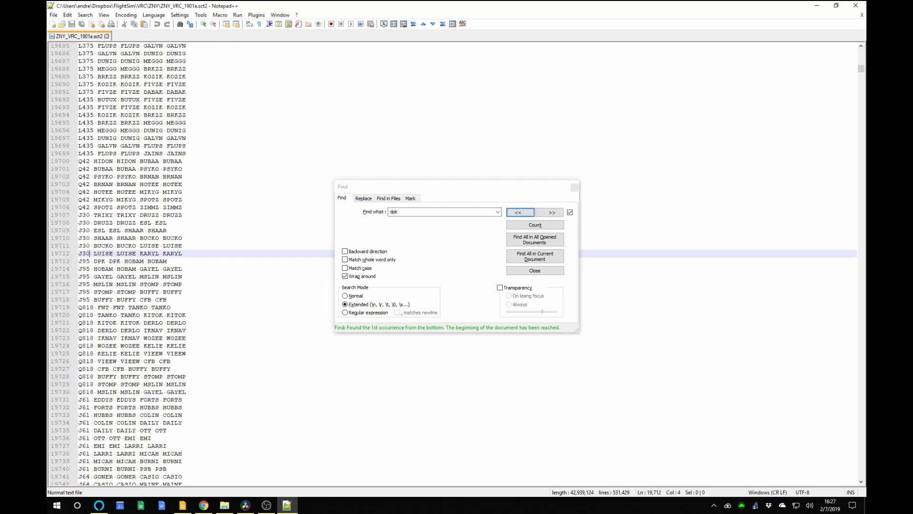
key("Return")
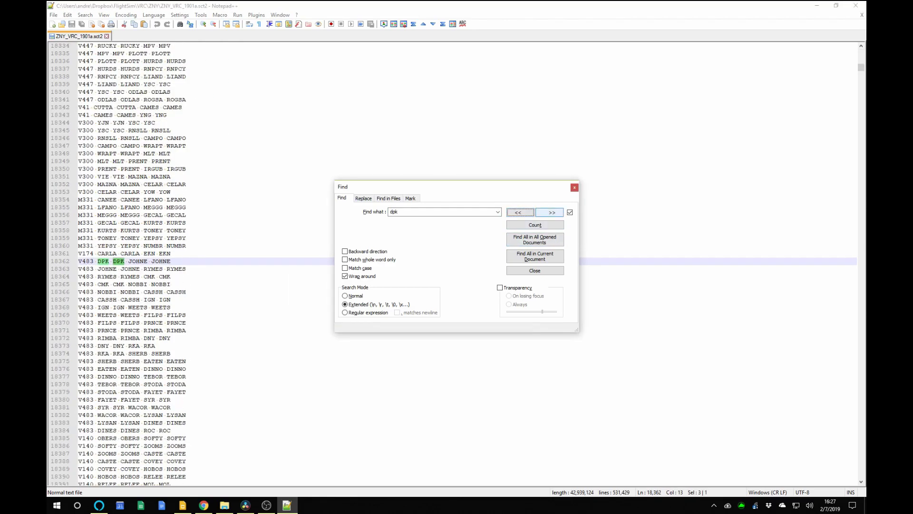
key("Return")
key("Tab")
key("Return")
key("Return")
key("Return")
key("Return")
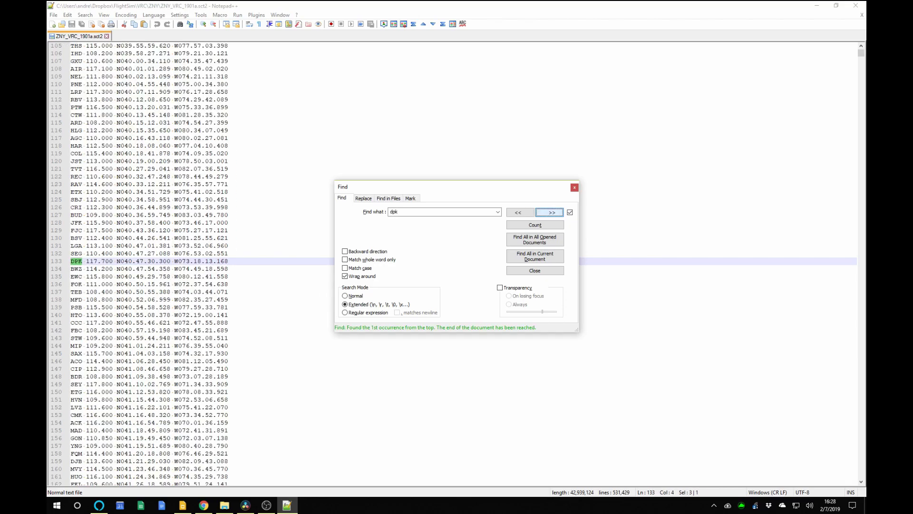
- Copy the whole DPK line from the VOR list and paste it into cell A5 of the spreadsheet in Chrome
left_click(116, 261)
key("Home")
key("shift+Down")
key("ctrl+c")
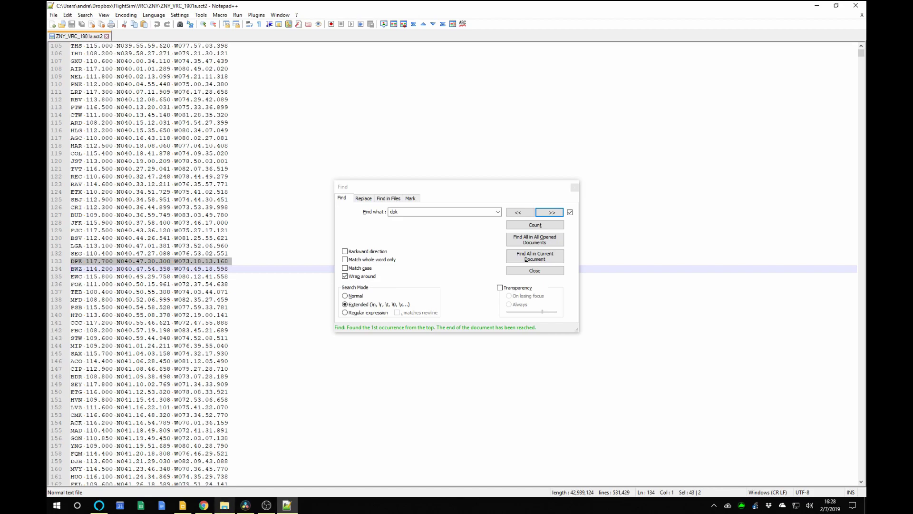
left_click(204, 505)
key("Down")
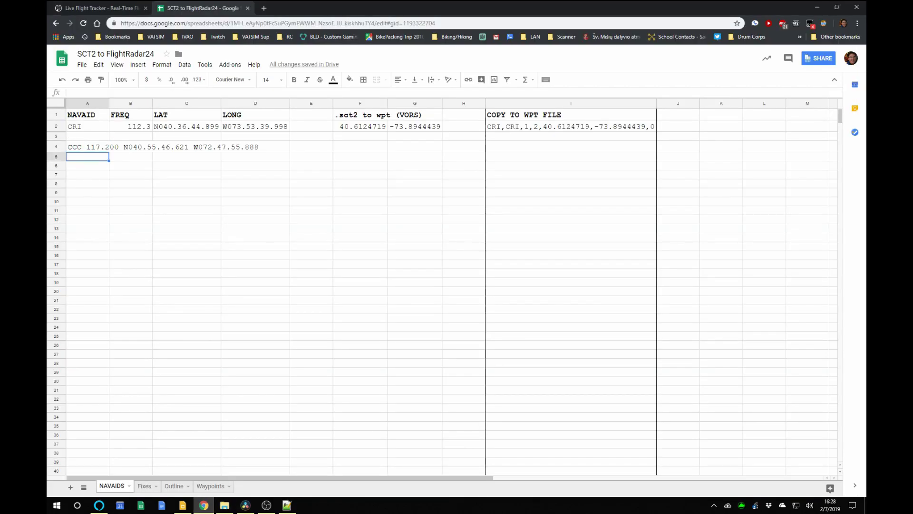
key("ctrl+v")
- Return to the sector file in Notepad++ and look through the matches for "cri" in both directions
left_click(287, 505)
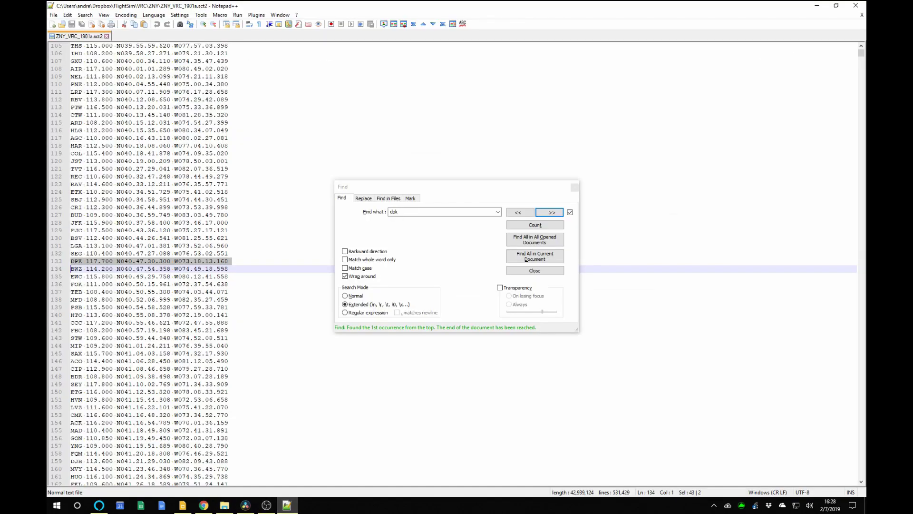
double_click(395, 212)
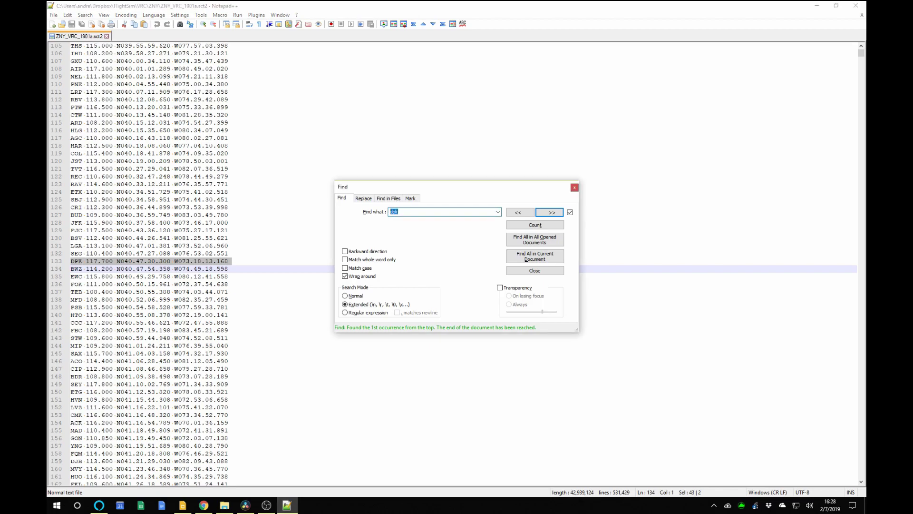
type("cri")
key("Return")
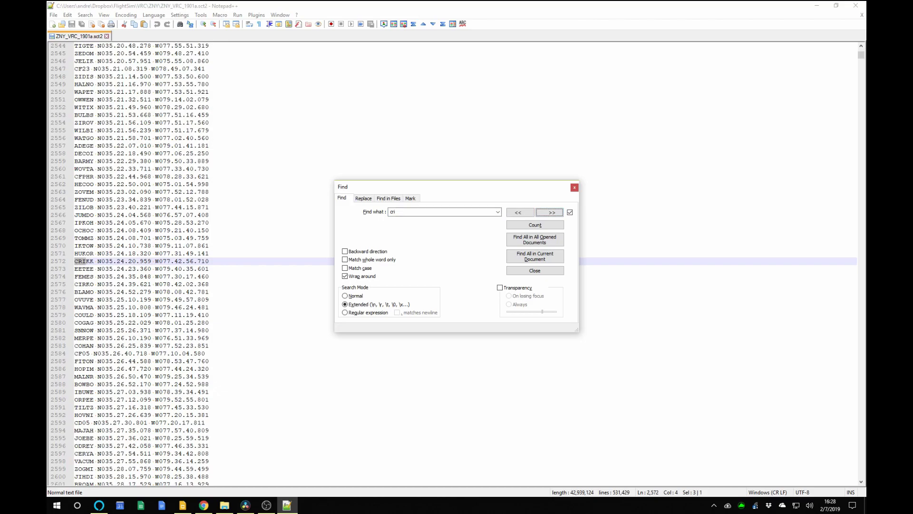
left_click(520, 212)
key("shift+Return")
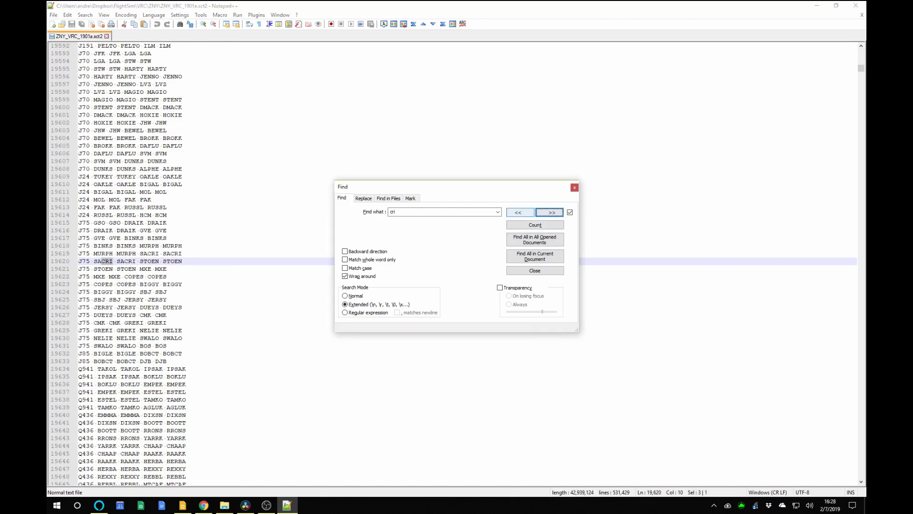
key("shift+Return")
key("Return")
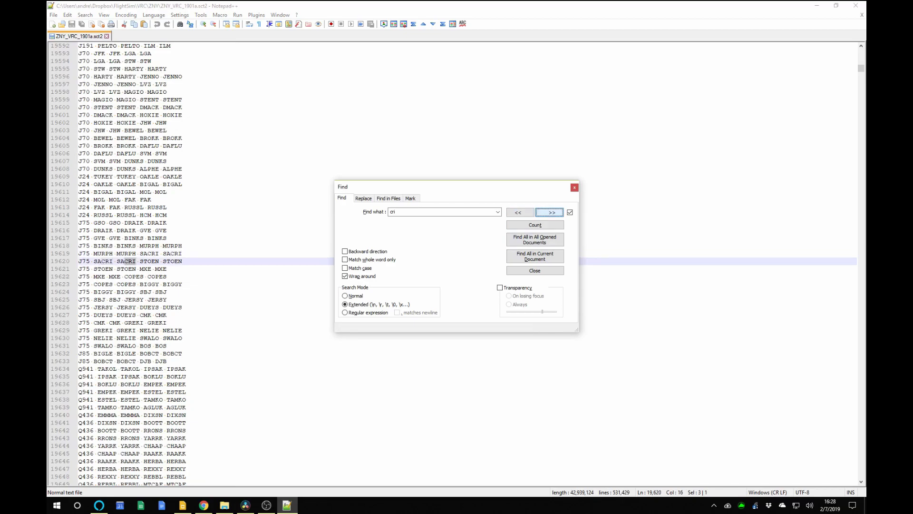
key("Return")
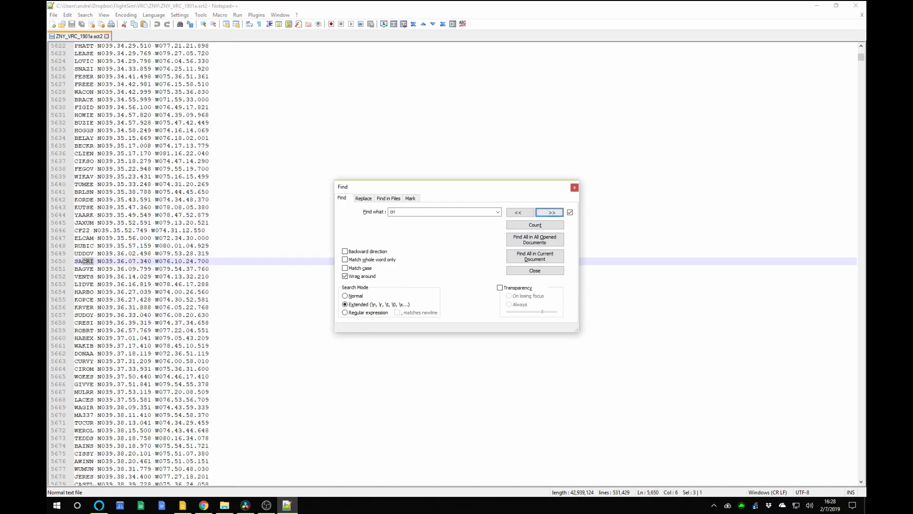
- Restrict the search to whole words only and find "cri" in the VOR list
left_click(345, 259)
left_click(549, 212)
type("cri")
key("Return")
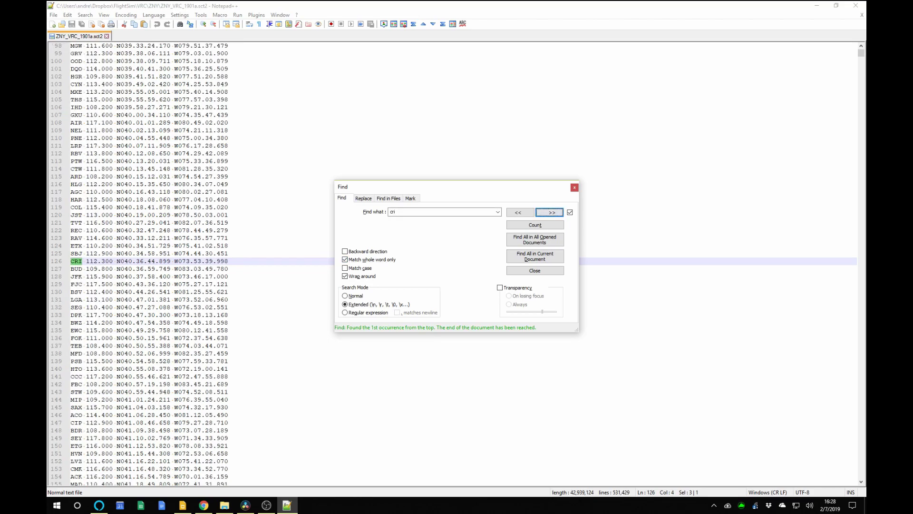
- Copy the whole CRI line from the VOR list and paste it into cell A6 of the spreadsheet in Chrome
left_click(101, 261)
triple_click(101, 260)
key("ctrl+c")
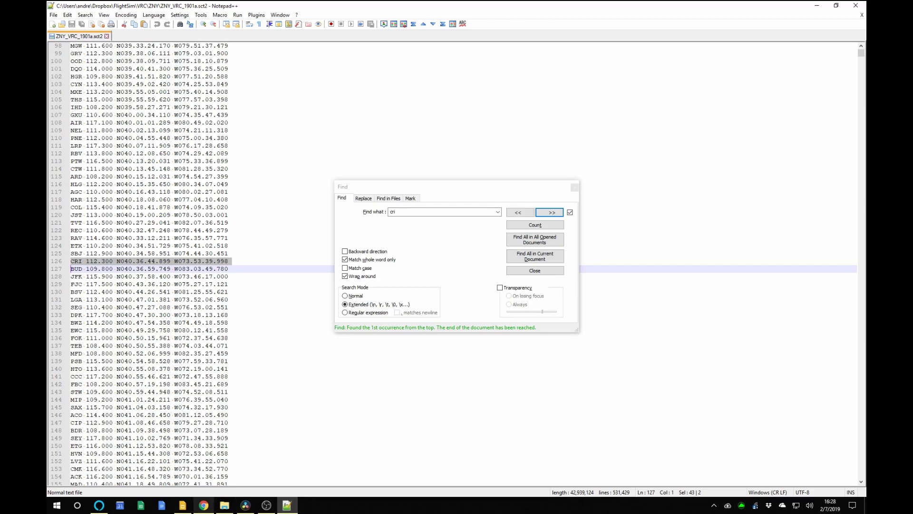
left_click(203, 505)
left_click(87, 168)
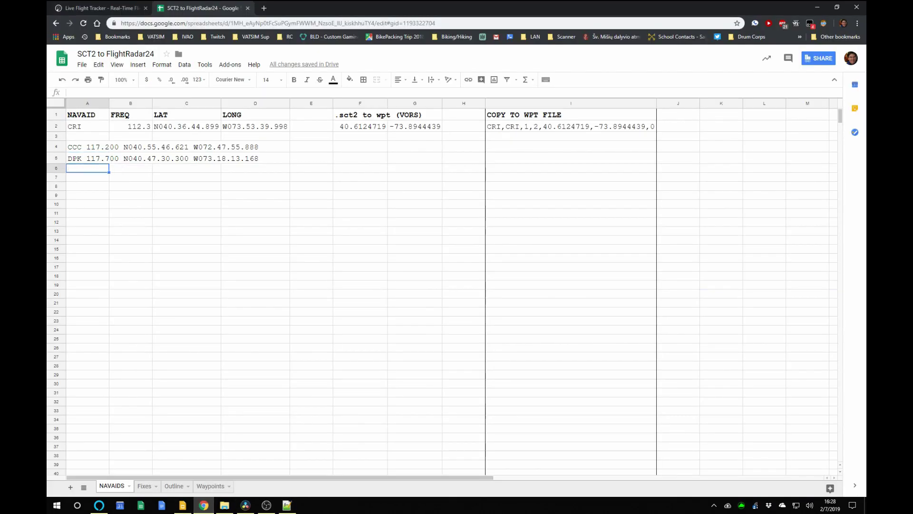
key("ctrl+v")
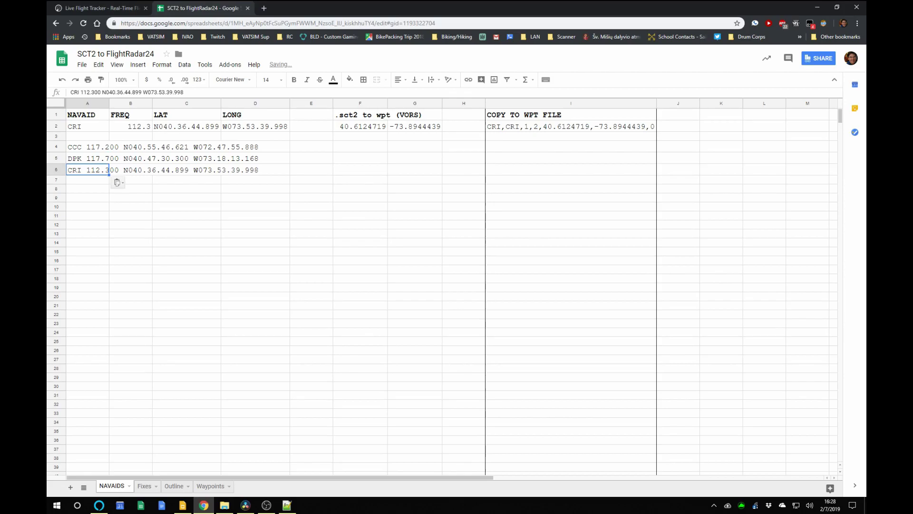
- Inspect cells A4 to A6 and the neighbouring cells in row 4 to see which column holds the pasted text
left_click(106, 147)
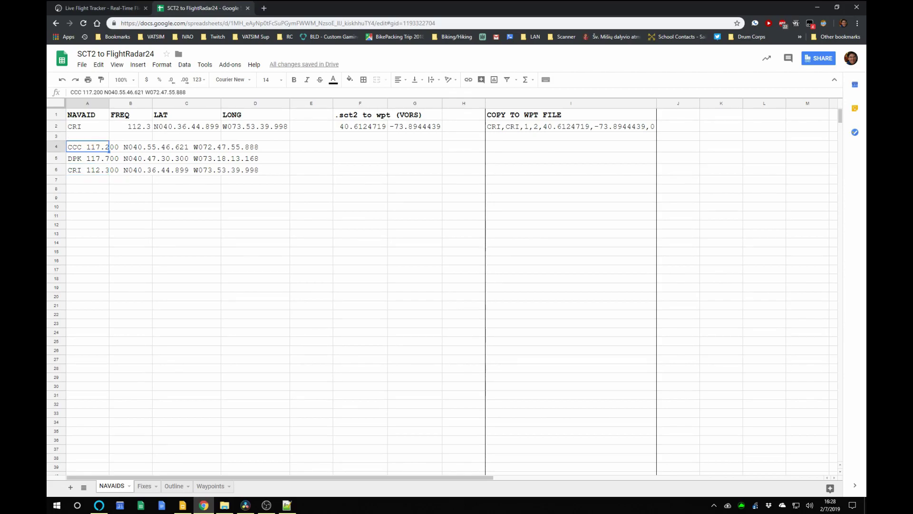
left_click(87, 159)
left_click(87, 170)
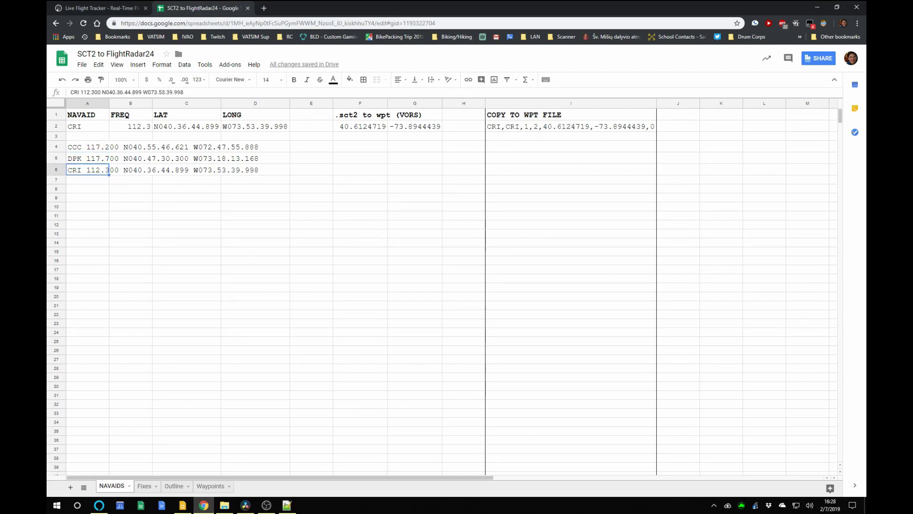
left_click(130, 147)
key("Right")
key("Right")
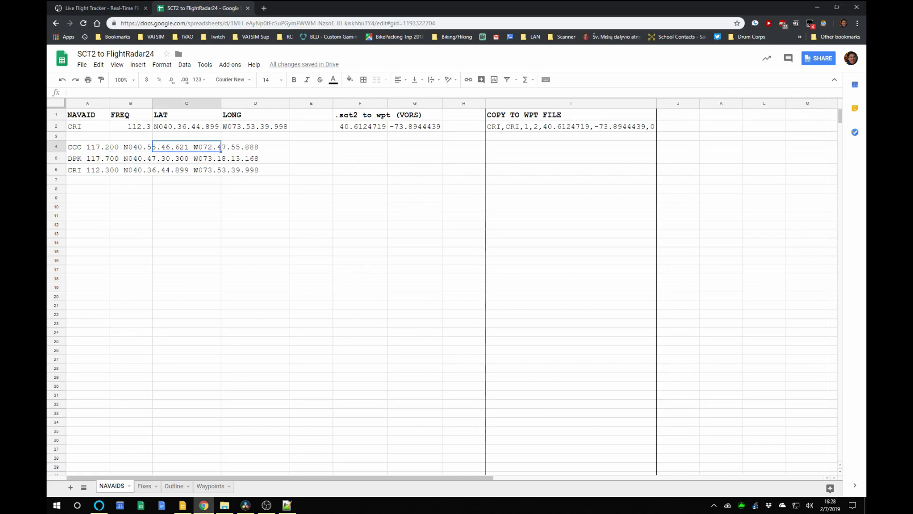
- Split the pasted text in cells A4:A6 into separate columns with the automatically detected separator
left_click_drag(87, 146, 87, 170)
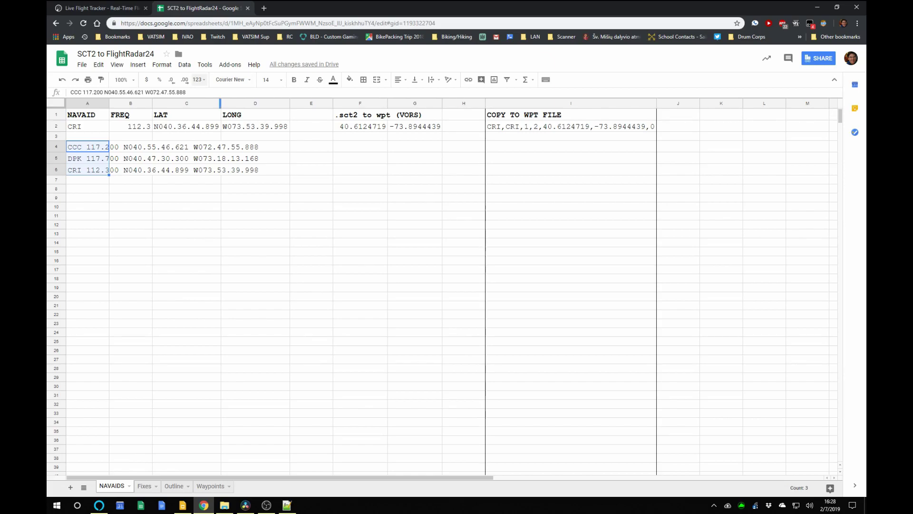
left_click(184, 64)
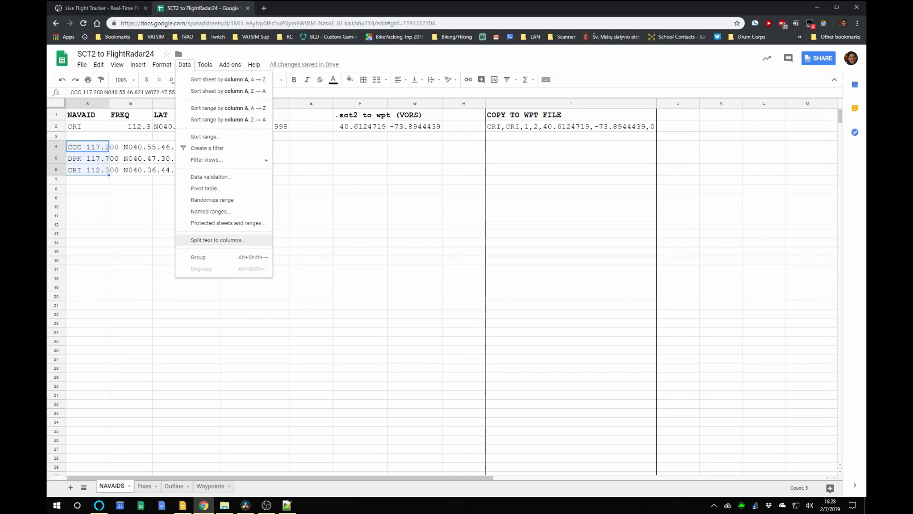
left_click(218, 240)
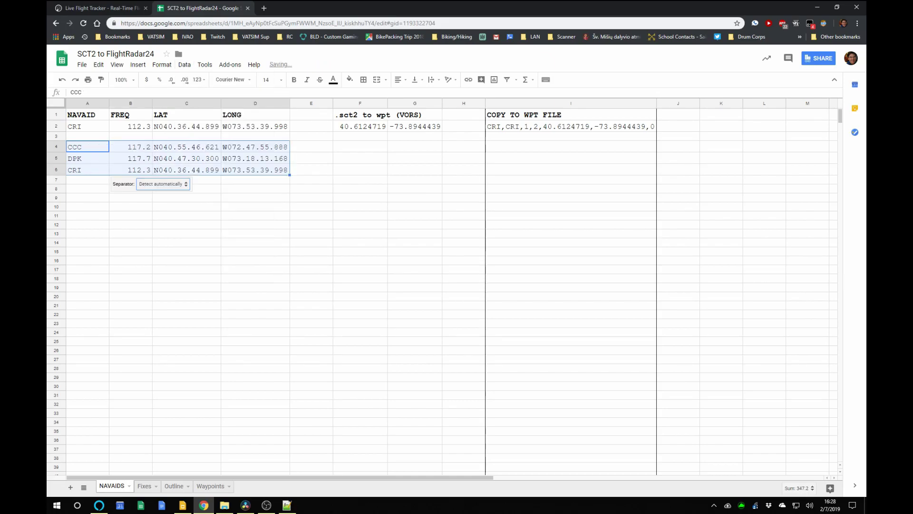
left_click(131, 224)
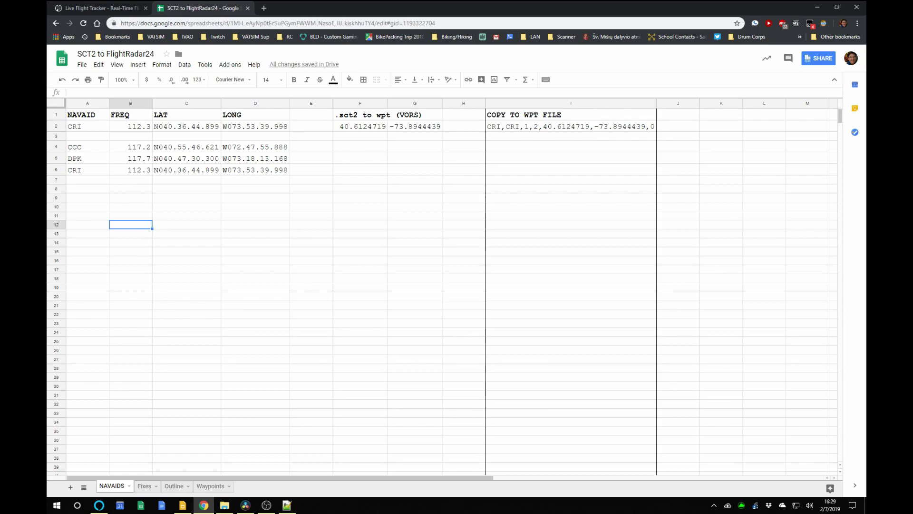
- Copy the conversion formulas from F2:I2 into rows 4 to 6 of the NAVAIDS sheet
left_click_drag(360, 126, 571, 126)
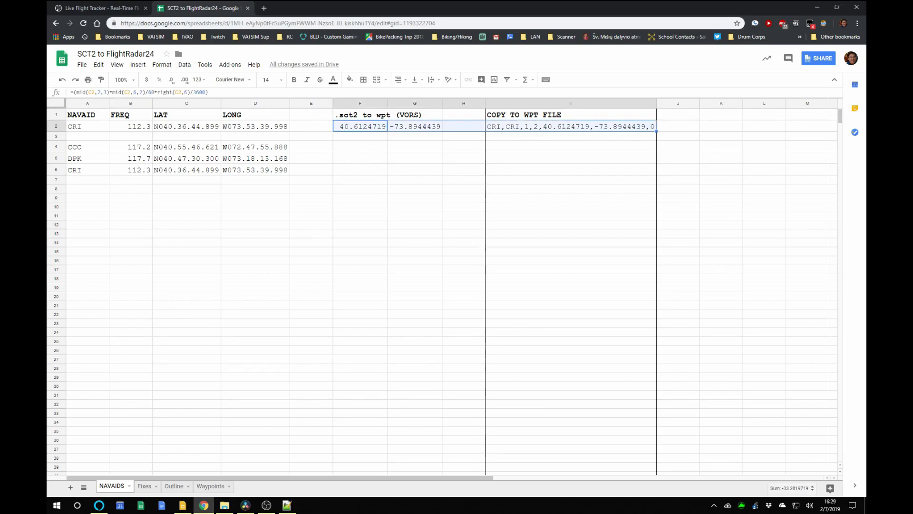
key("ctrl+c")
left_click_drag(360, 146, 360, 170)
key("ctrl+v")
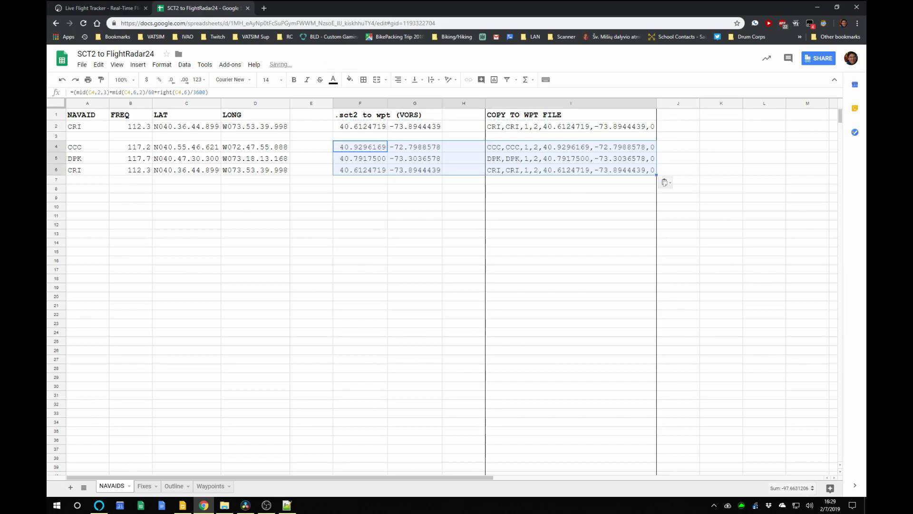
left_click(570, 261)
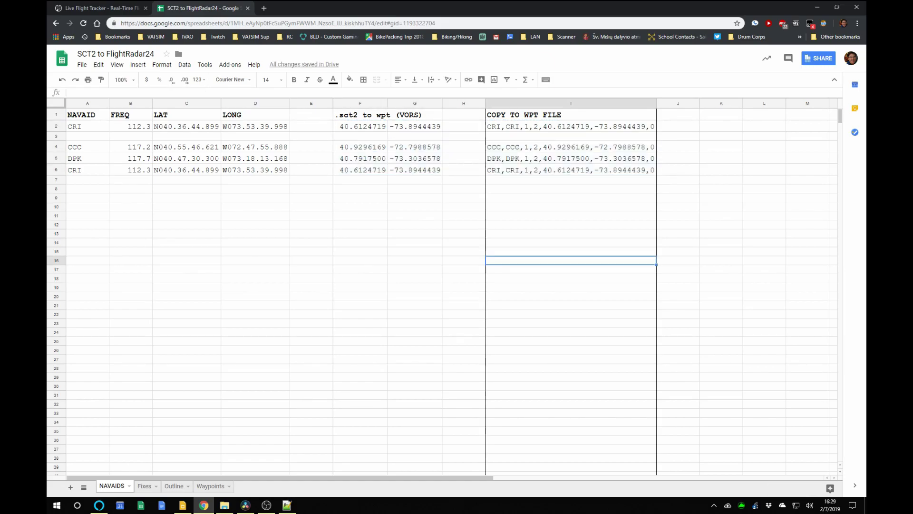
- Copy the waypoint lines in I4:I6 into a new Notepad++ document and add an empty line below them
left_click_drag(570, 146, 570, 170)
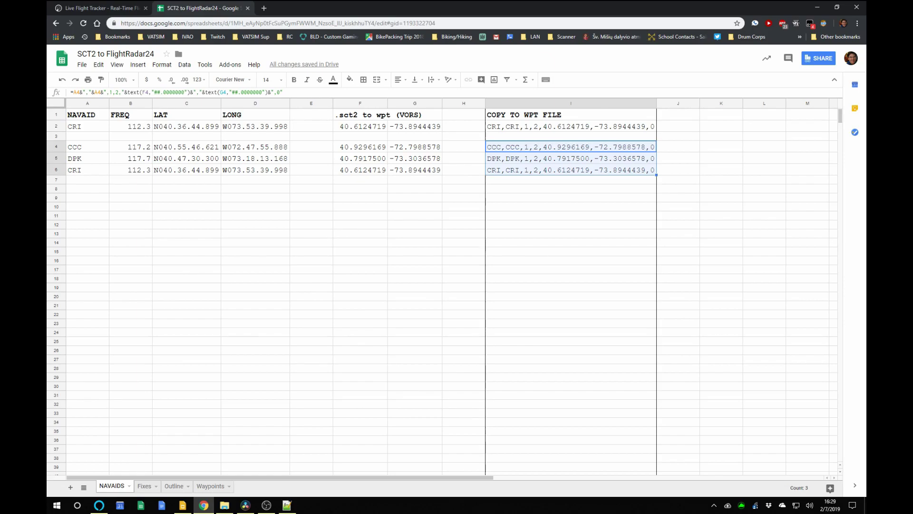
key("ctrl+c")
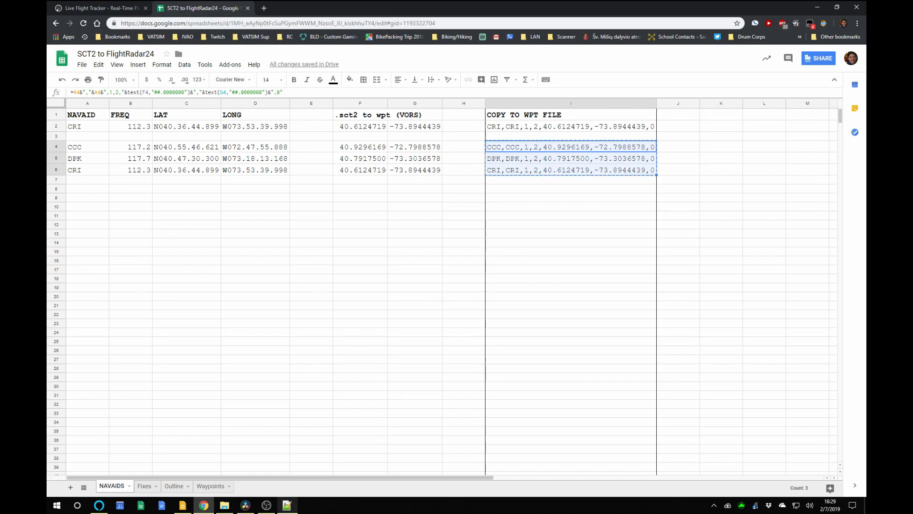
left_click(287, 505)
left_click(534, 270)
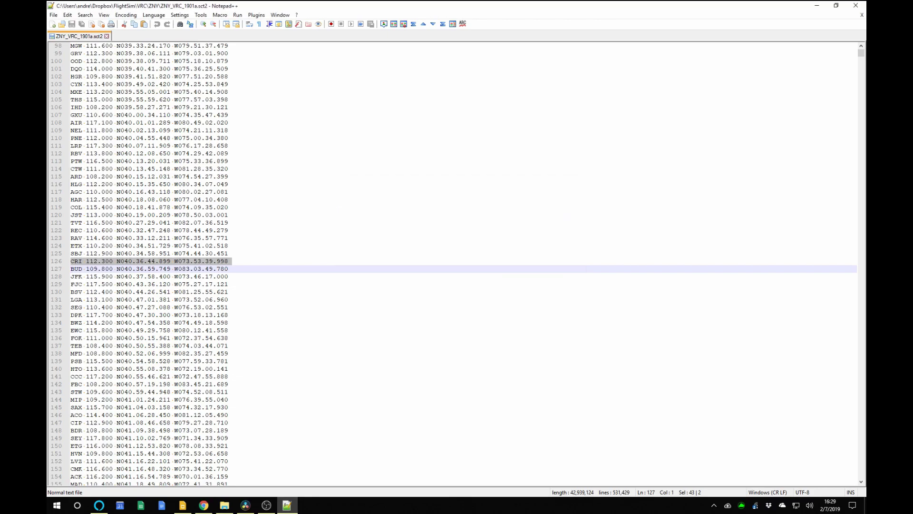
key("ctrl+n")
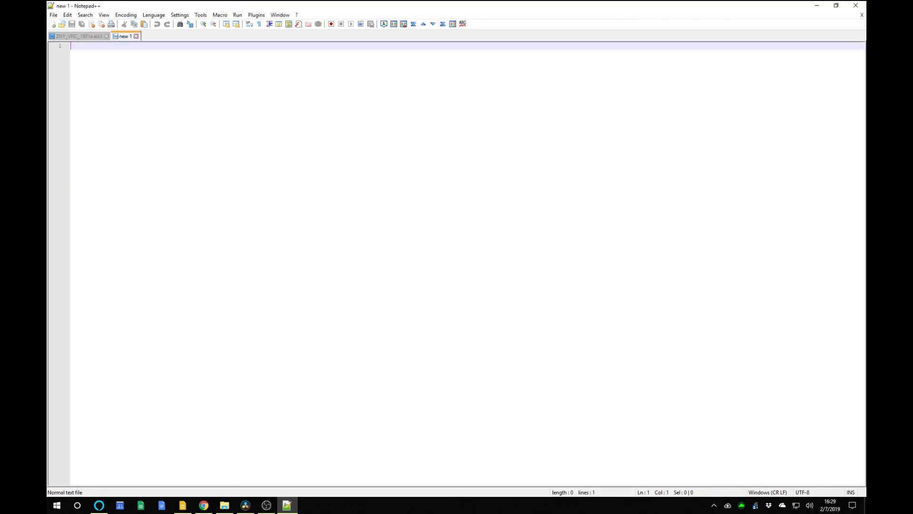
key("ctrl+v")
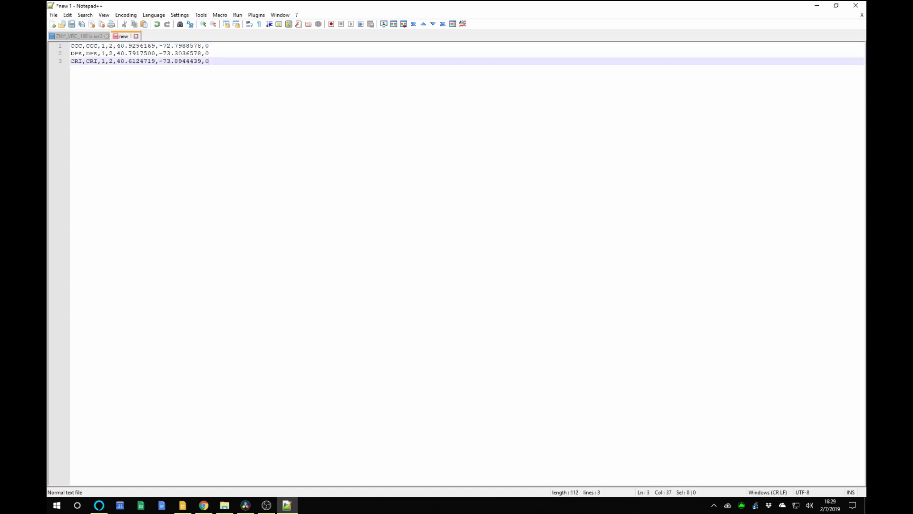
key("Return")
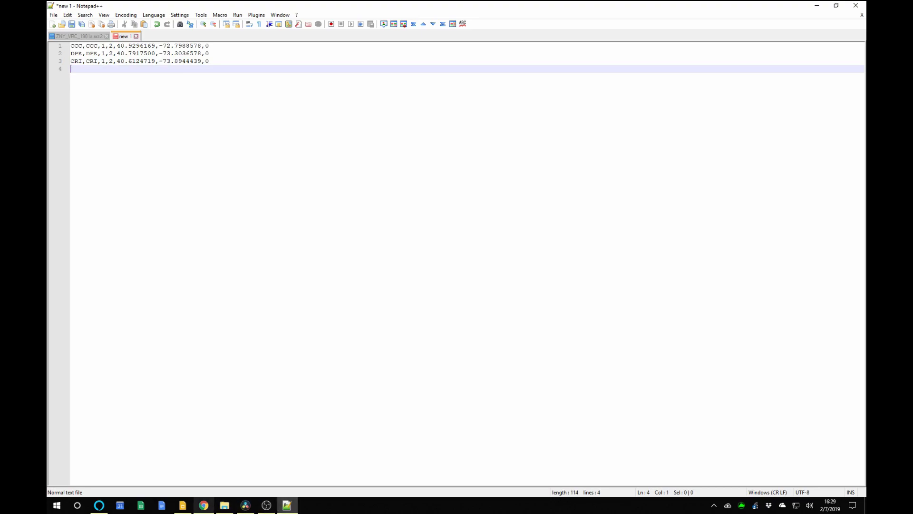
- Switch to the slide presentation and review the Fixes sheet formulas for columns F and H
left_click(183, 505)
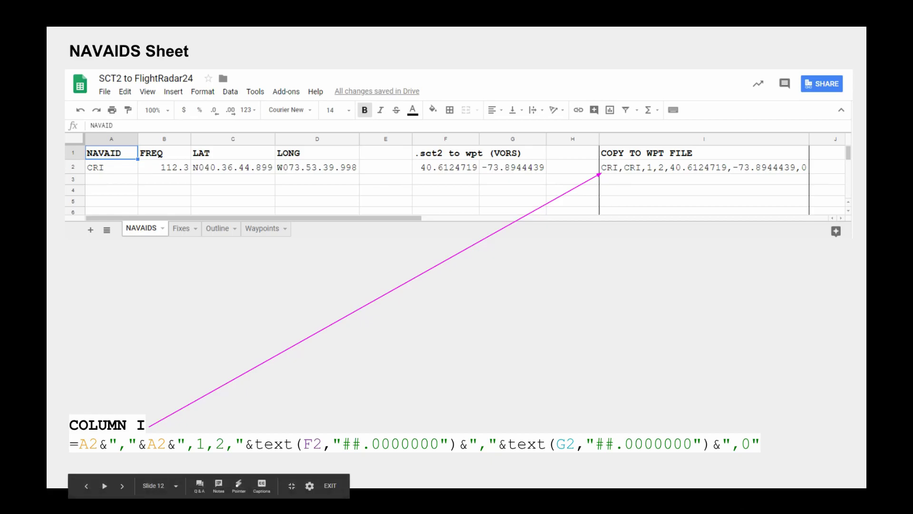
key("Right")
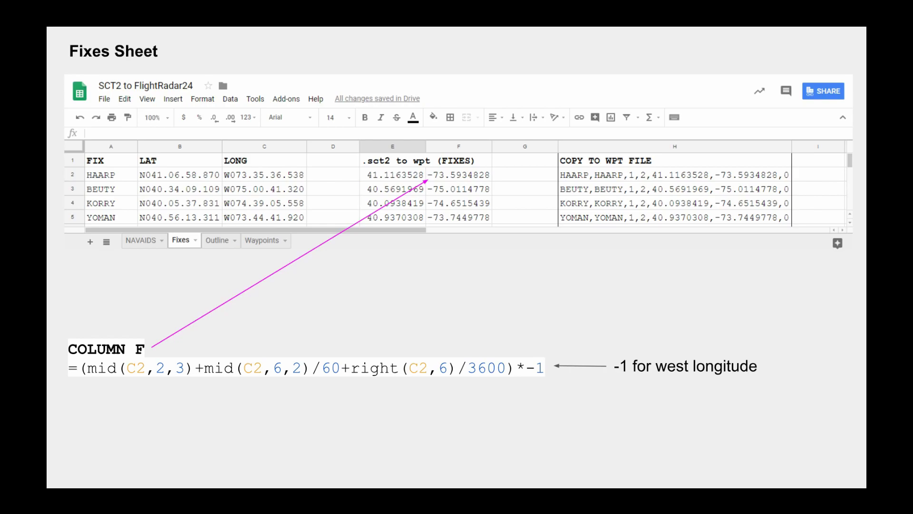
key("Right")
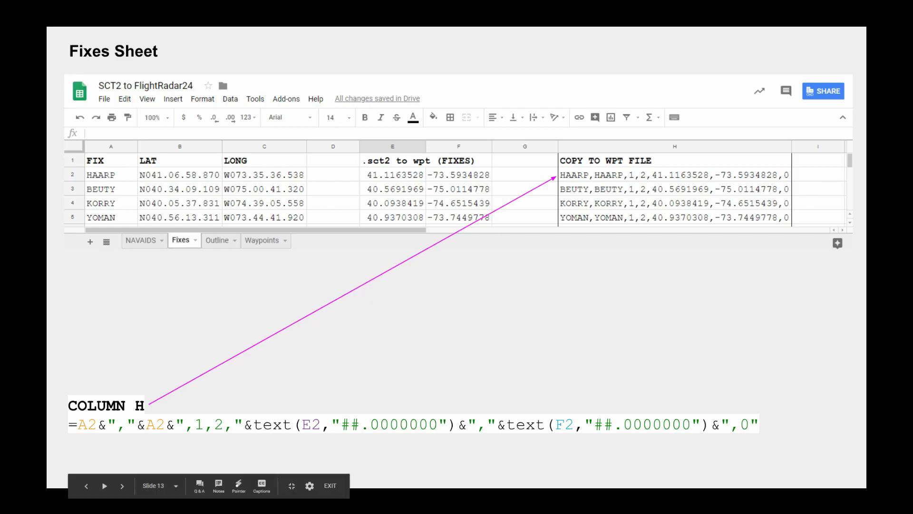
- Find "capit" in the sector file in Notepad++ and copy its whole line into cell A4 of the Fixes sheet in Chrome
key("alt+Tab")
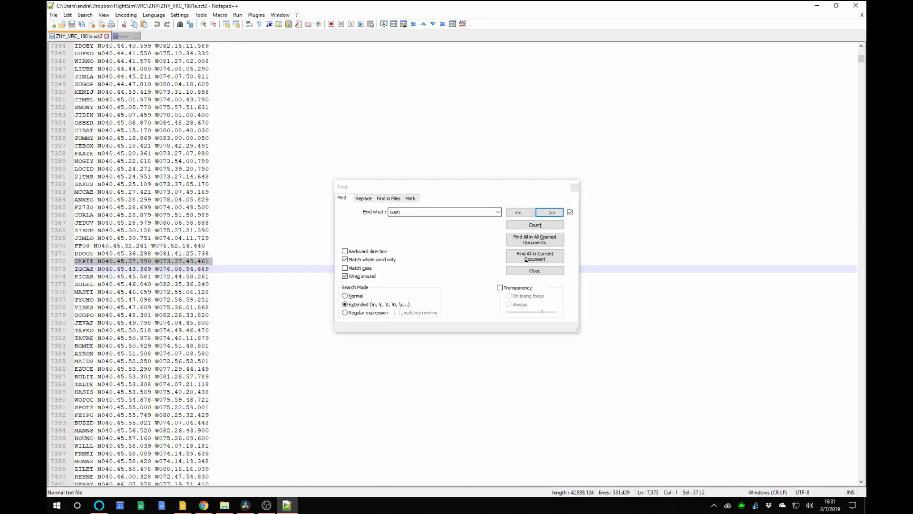
left_click(520, 212)
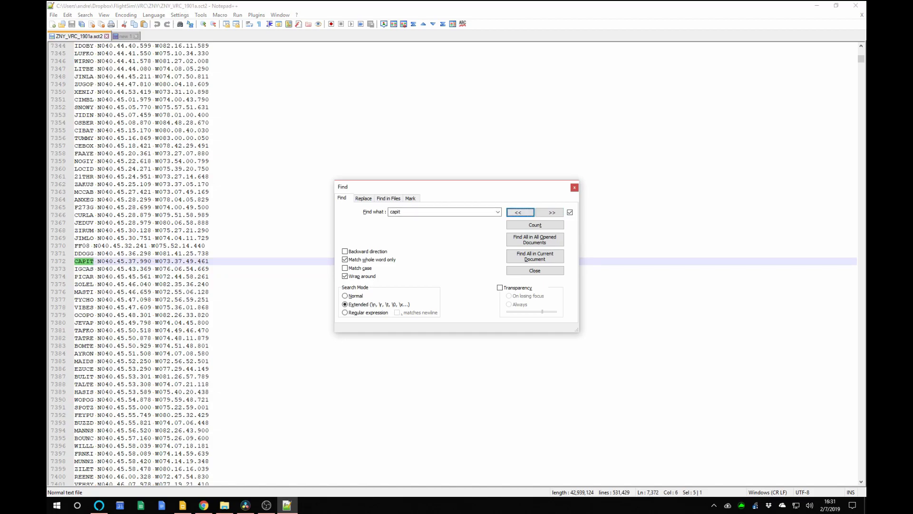
left_click(75, 261)
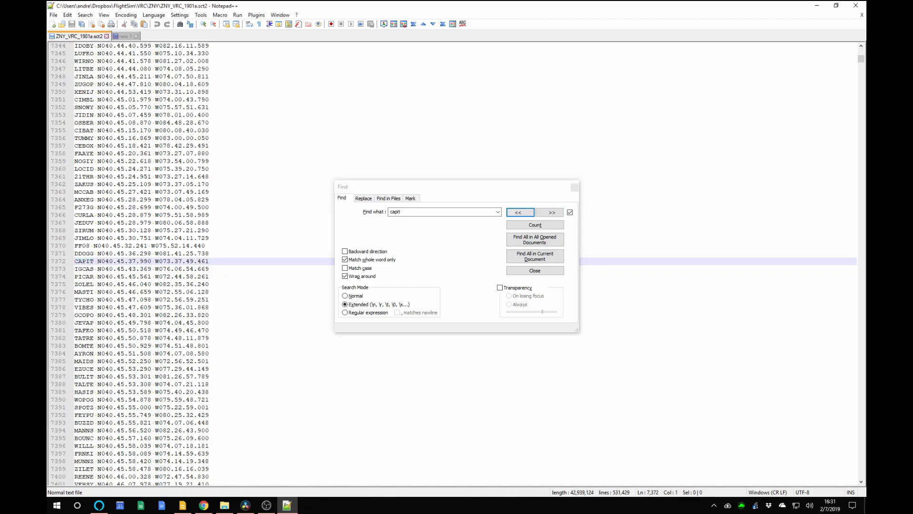
key("shift+Down")
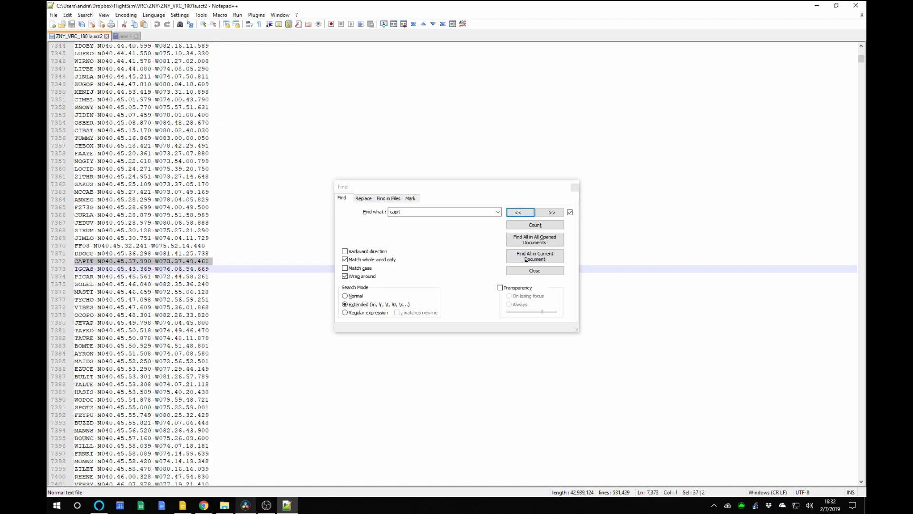
left_click(204, 505)
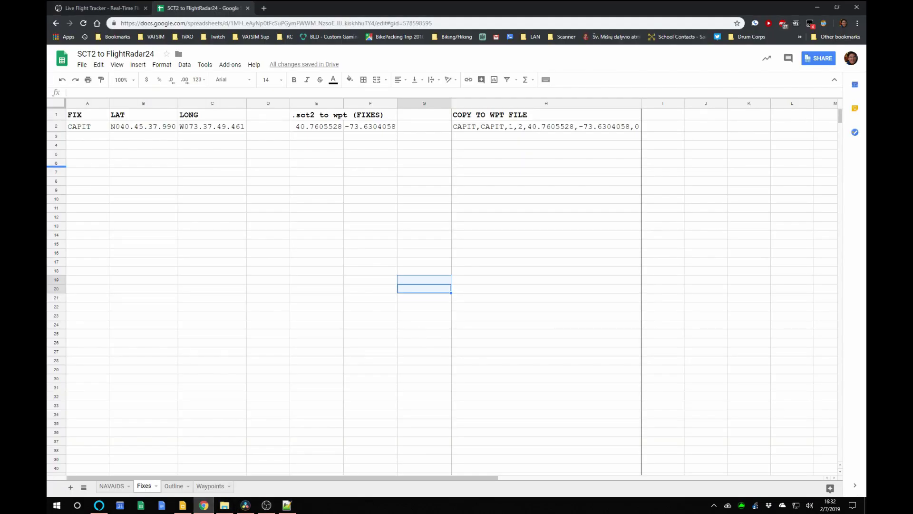
left_click(95, 145)
key("ctrl+v")
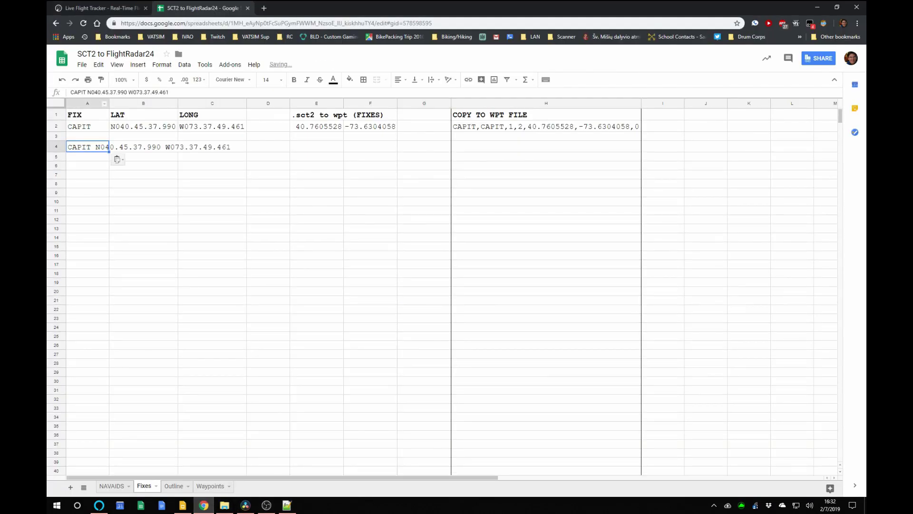
- Find "wugal" in the Notepad++ sector file and copy its whole line into cell A5 of the Fixes sheet in Chrome
left_click(287, 505)
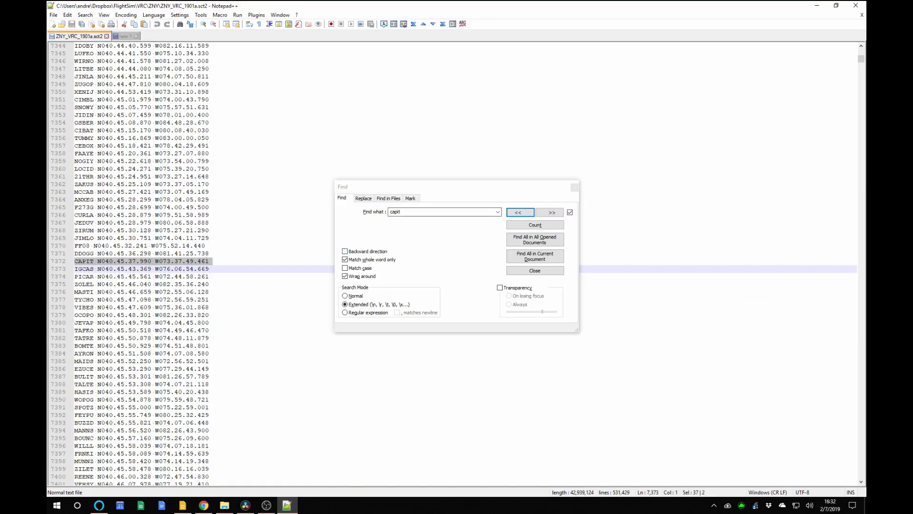
type("wugal")
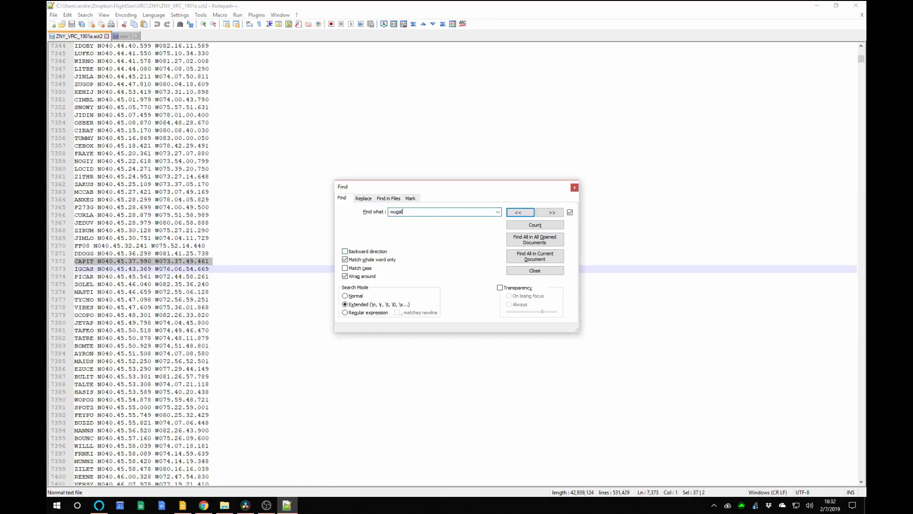
left_click(548, 212)
key("Return")
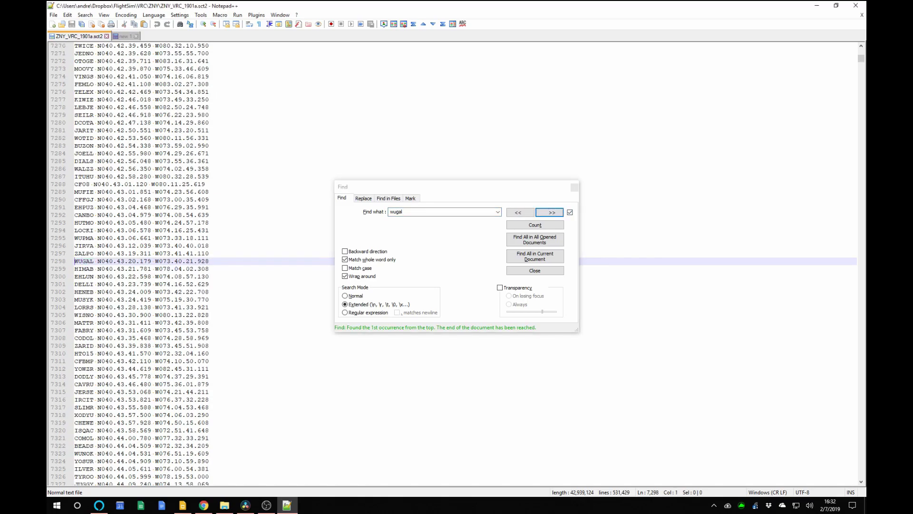
key("shift+Down")
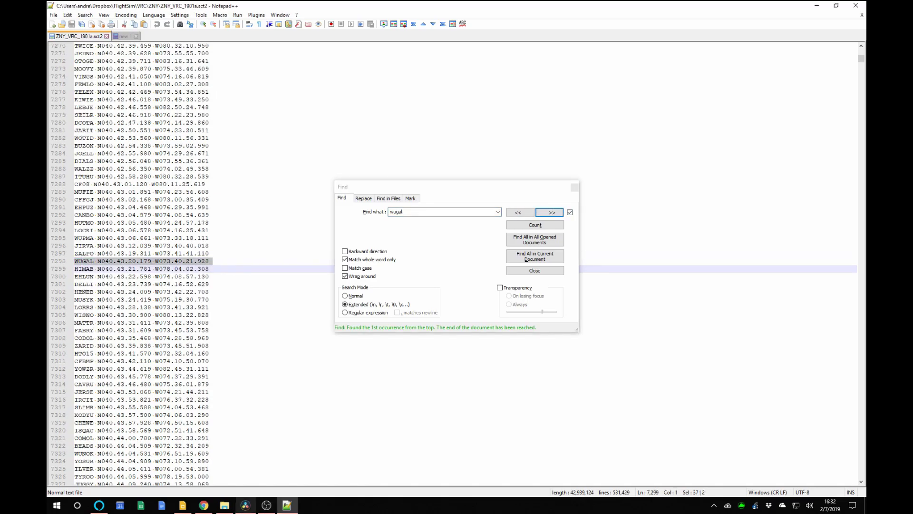
key("alt+Tab")
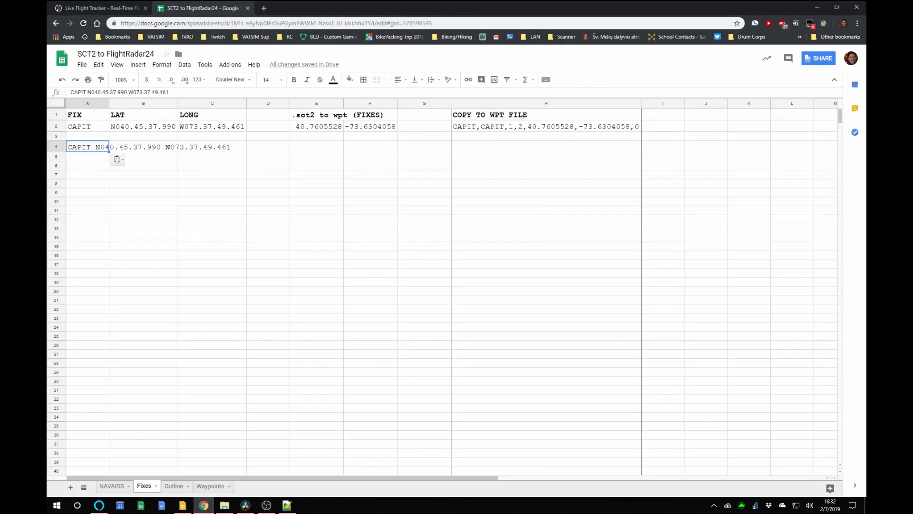
left_click(87, 156)
key("ctrl+v")
- Find "rushy" in the Notepad++ sector file and copy its whole line into cell A6 of the Fixes sheet in Chrome
key("alt+Tab")
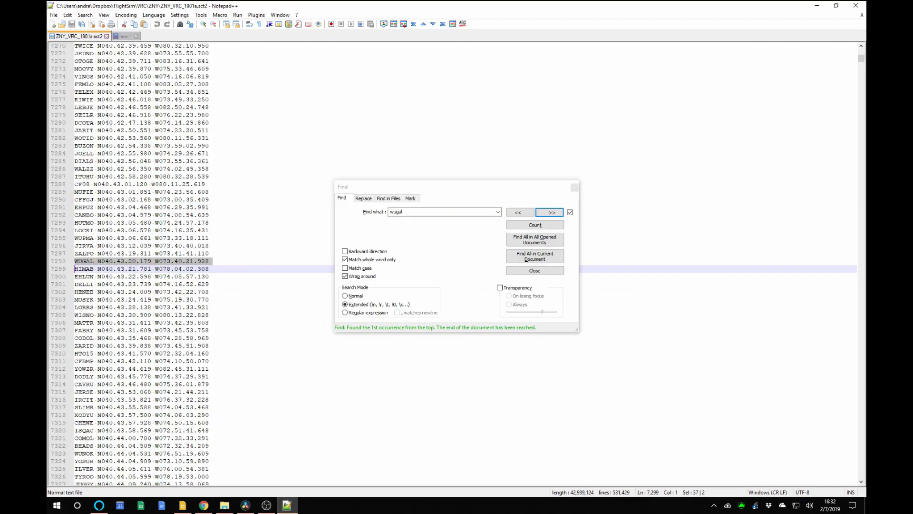
key("ctrl+f")
type("rushy")
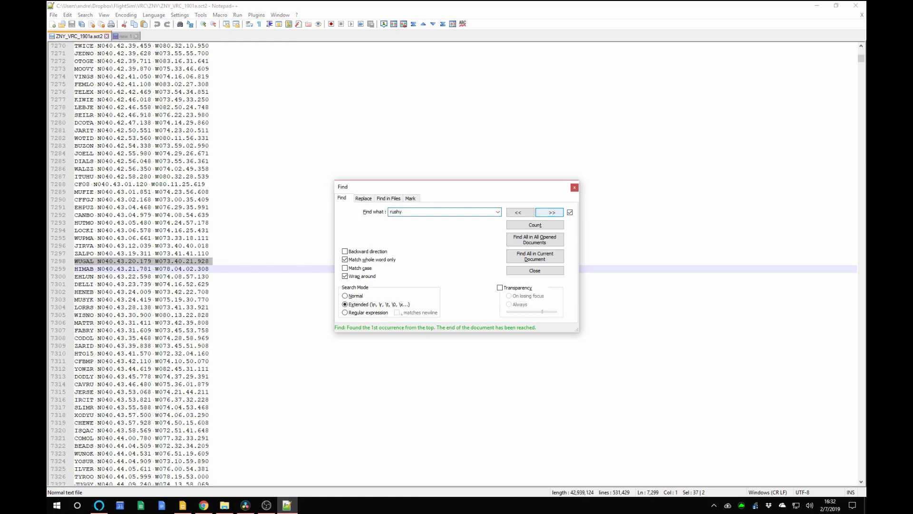
key("Return")
triple_click(84, 260)
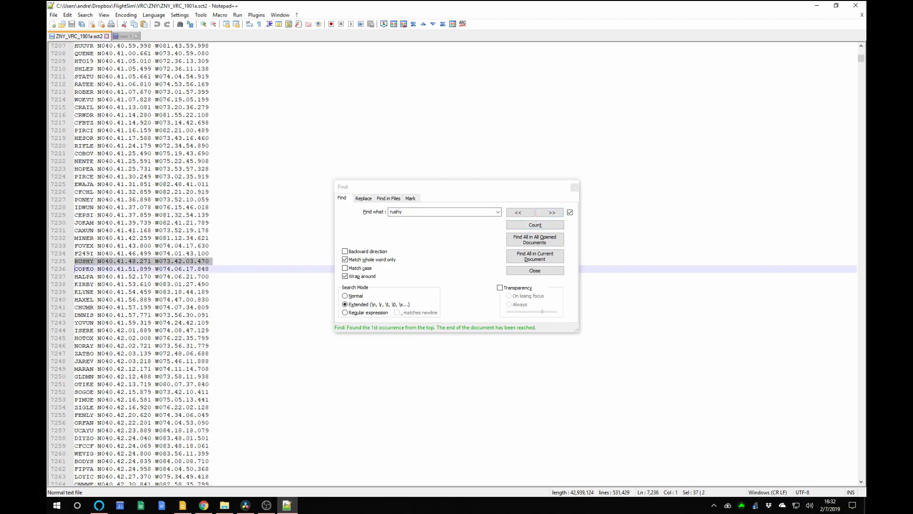
right_click(190, 263)
left_click(209, 279)
left_click(203, 505)
key("Down")
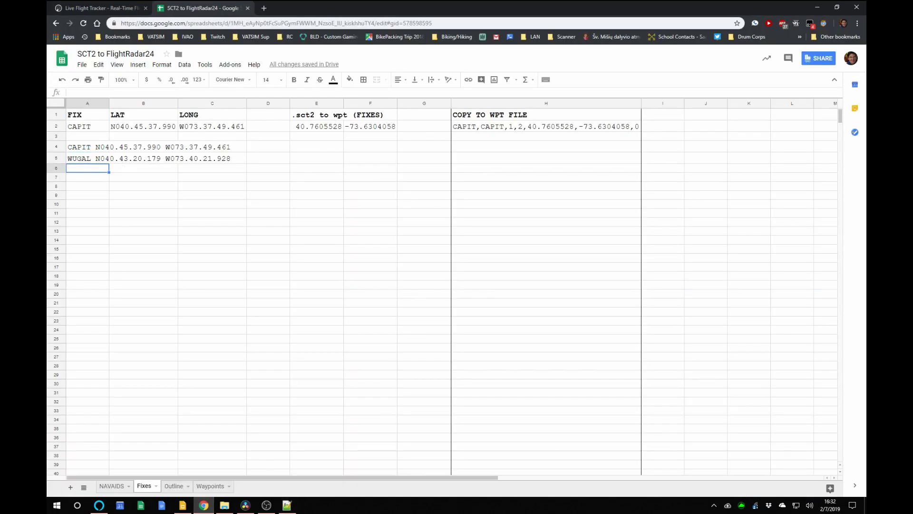
key("ctrl+v")
left_click(143, 224)
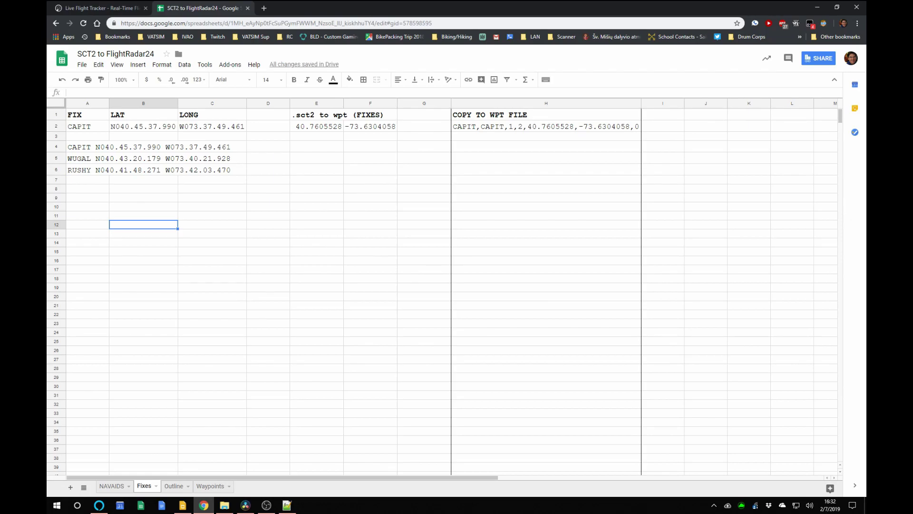
- Split the pasted fix text in cells A4:A6 into separate columns with the automatically detected separator
left_click_drag(87, 146, 87, 169)
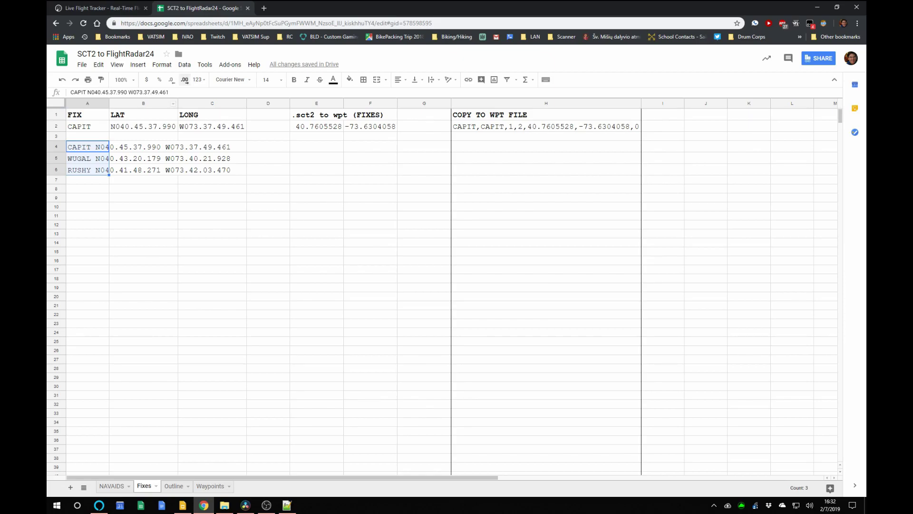
left_click(184, 64)
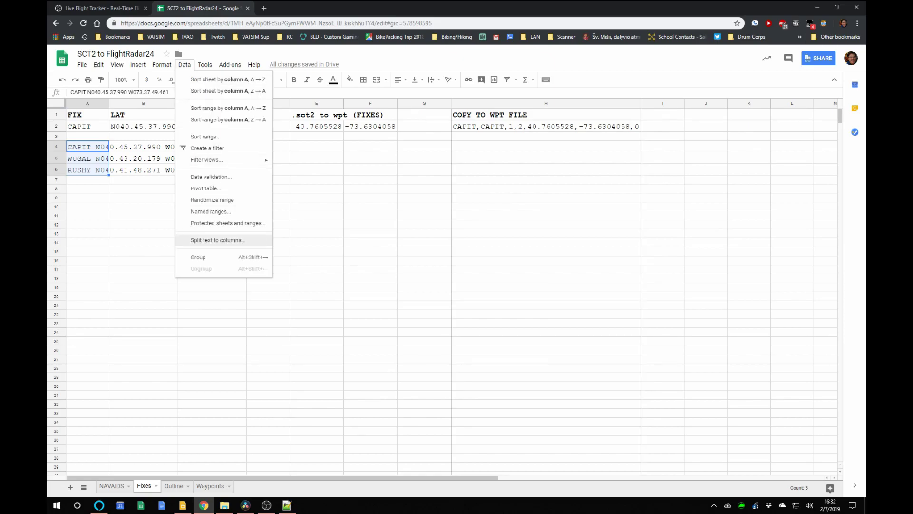
left_click(218, 241)
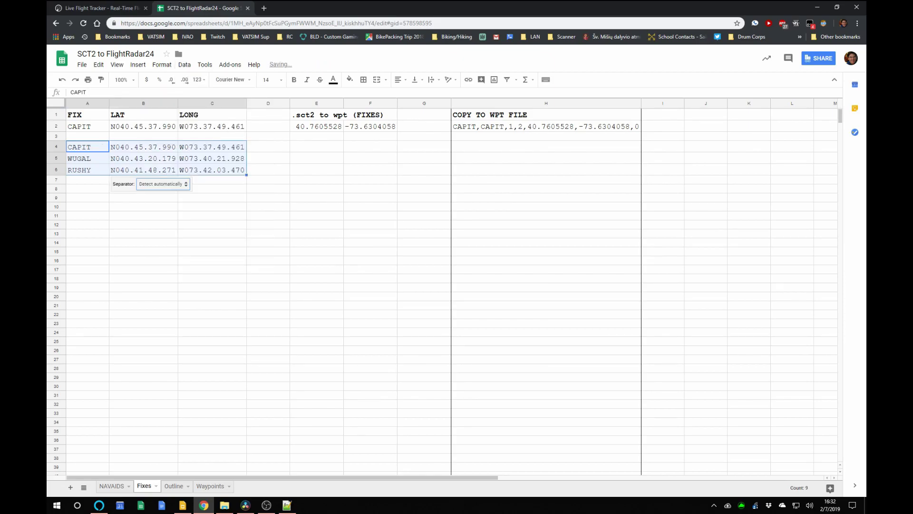
left_click(144, 233)
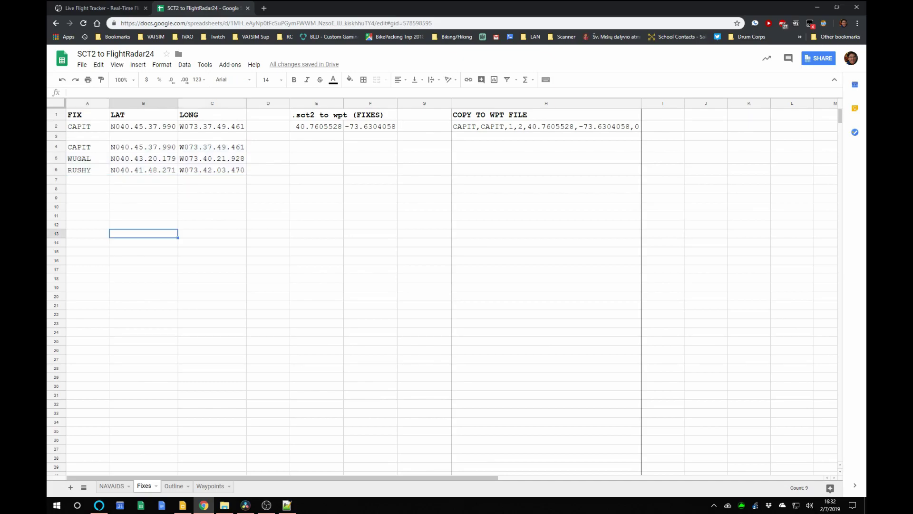
- Copy the conversion formulas from E2:H2 into rows 4 to 6 of the Fixes sheet
left_click_drag(316, 126, 571, 126)
key("ctrl+c")
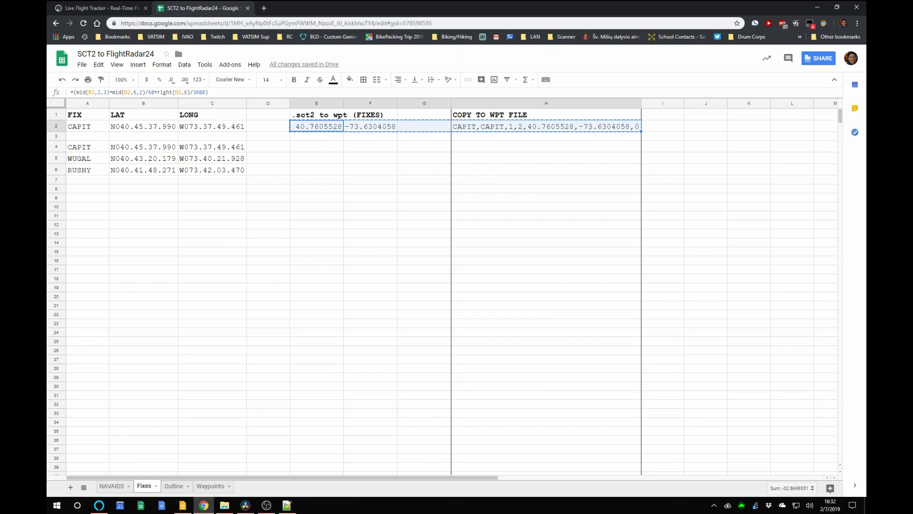
left_click_drag(316, 147, 316, 170)
key("ctrl+v")
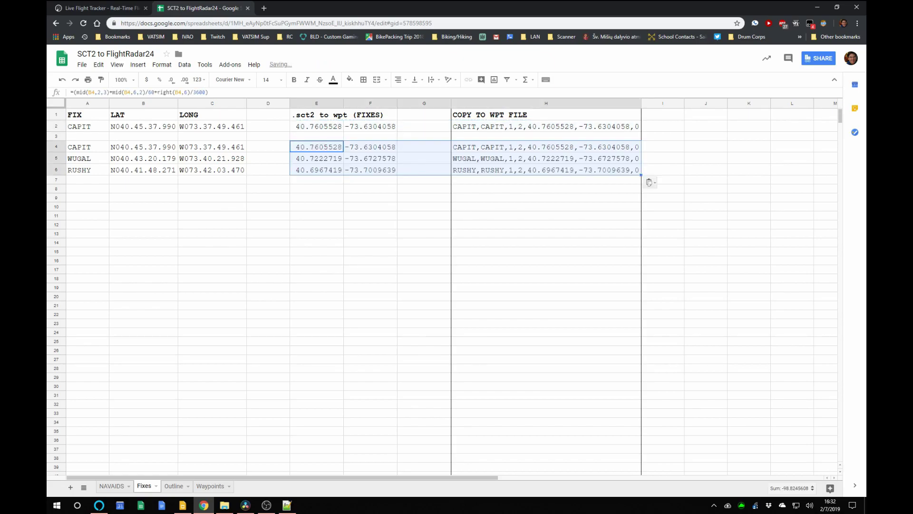
left_click(545, 198)
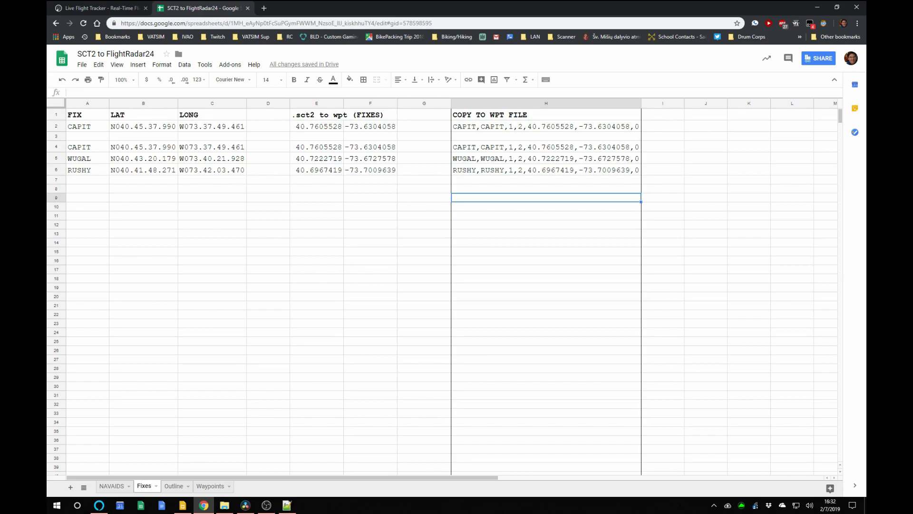
- Copy the converted fix lines in H4:H6 of the Fixes sheet to the end of the "new 1" Notepad++ file, followed by a new line
left_click_drag(545, 147, 546, 170)
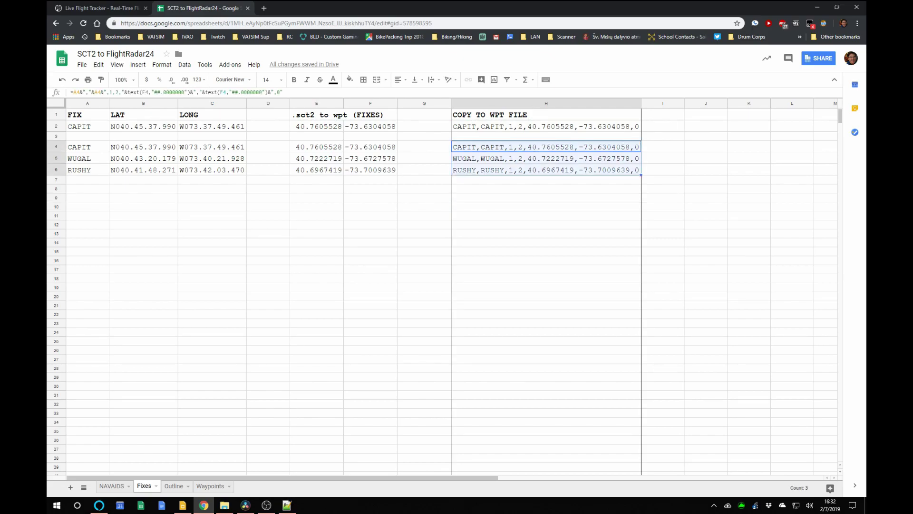
key("ctrl+c")
left_click(287, 505)
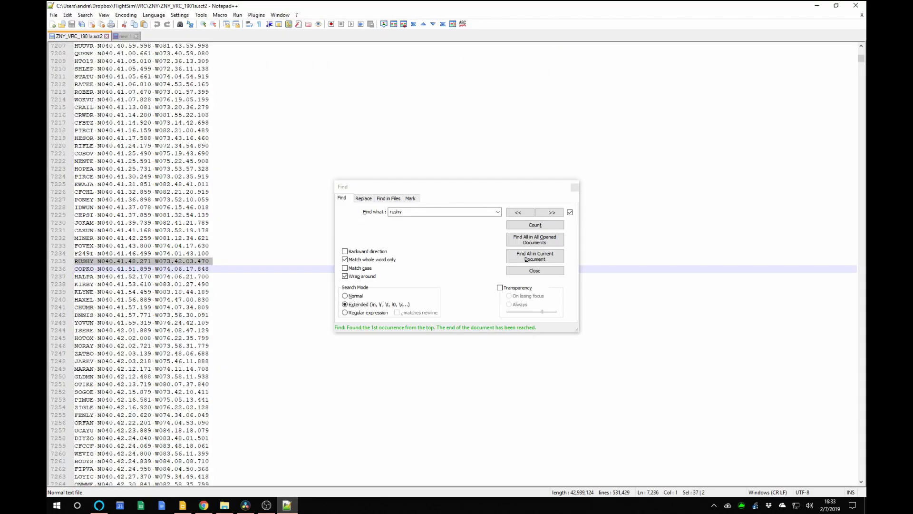
left_click(125, 36)
key("ctrl+v")
left_click(535, 270)
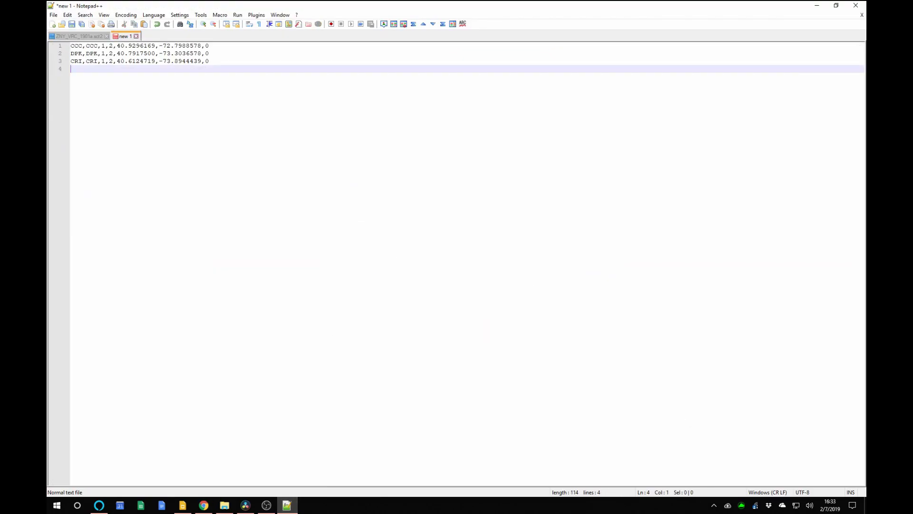
key("ctrl+v")
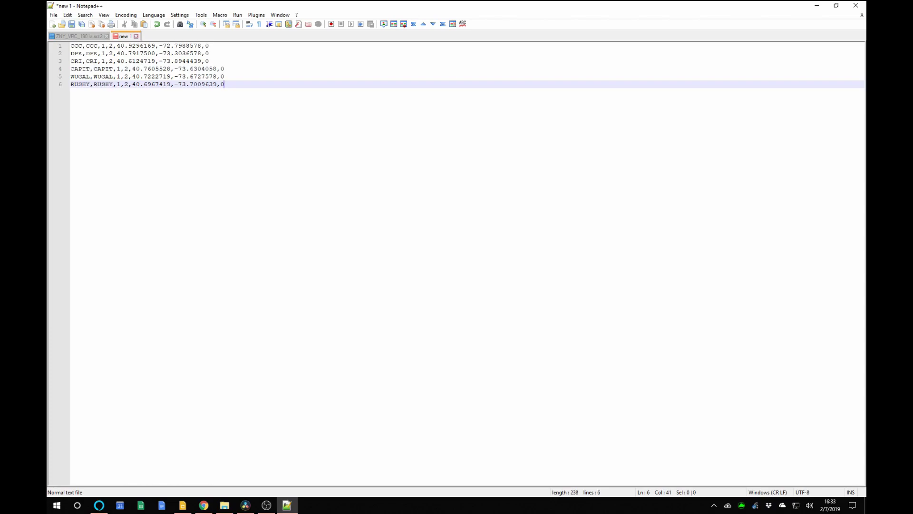
key("Return")
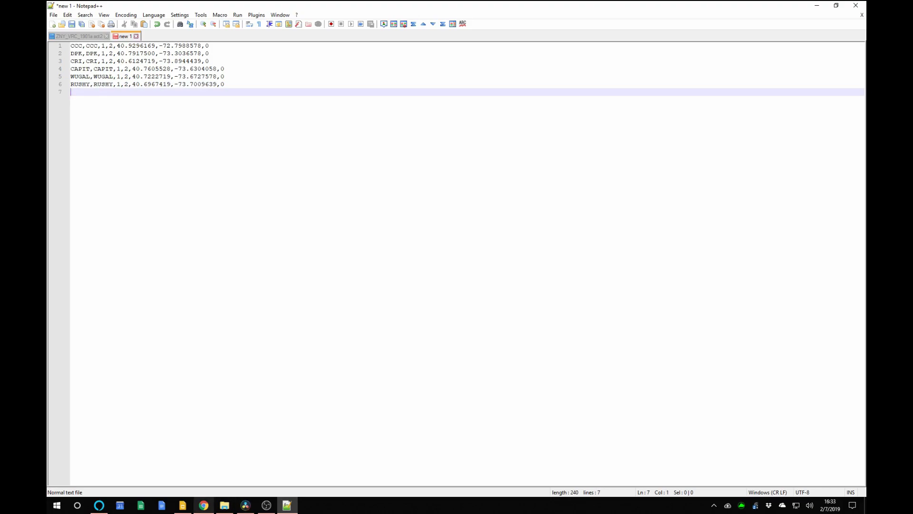
- Switch to the Google Slides presentation and view the slides from the Fixes sheet formula on to the Outline sheet formulas
left_click(183, 505)
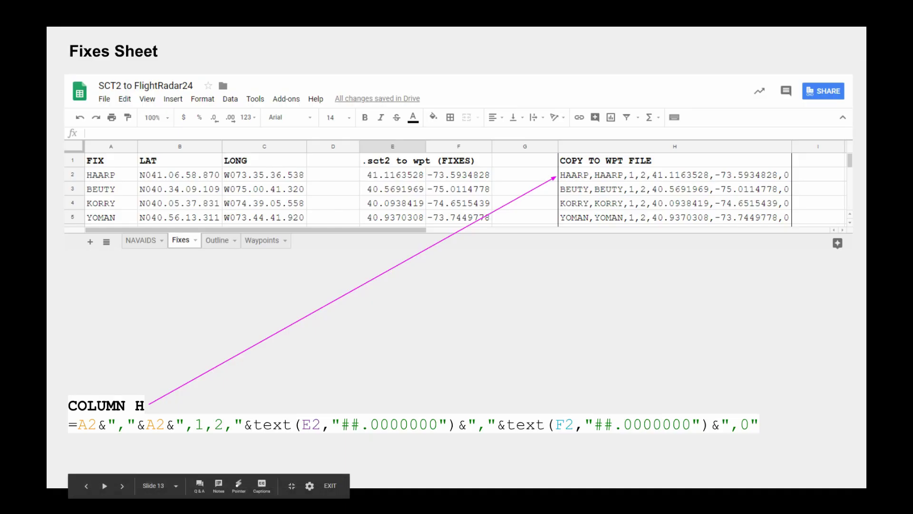
key("Right")
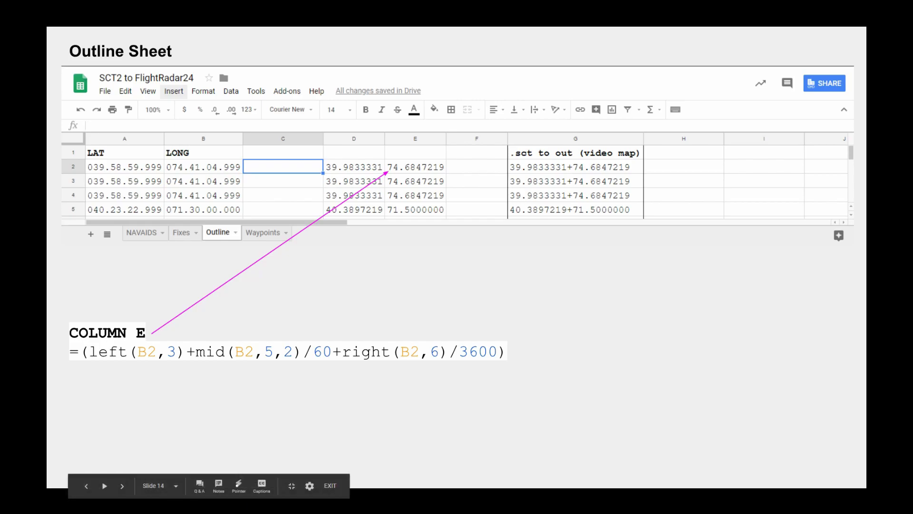
key("Right")
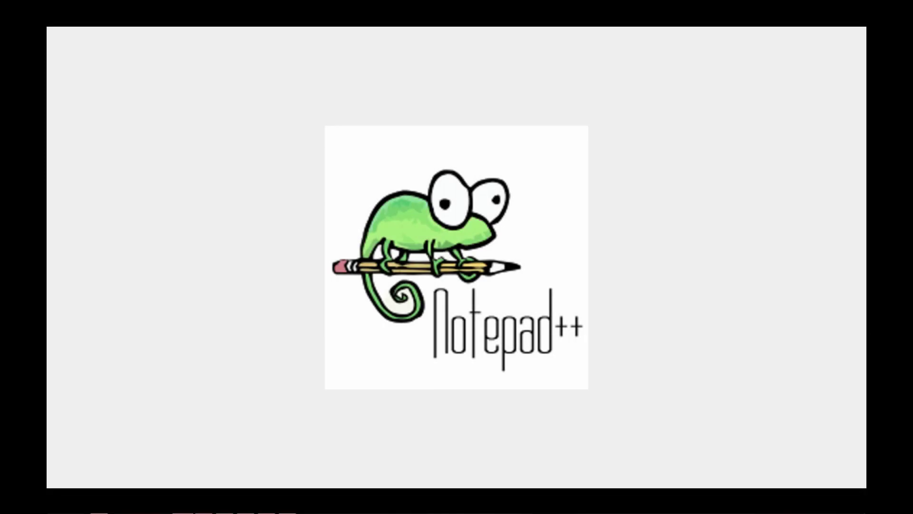
- Switch to the sector file in Notepad++ and search for "N90" with whole-word matching turned off
key("alt+Tab")
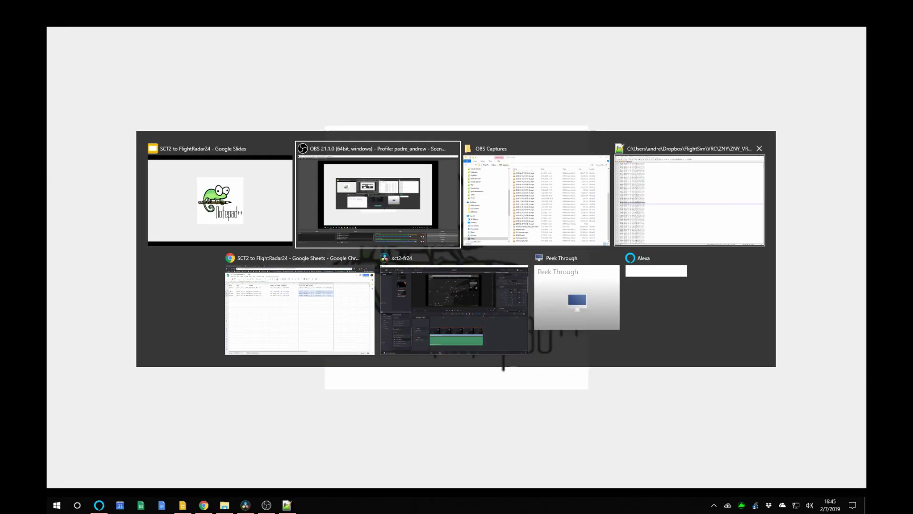
key("alt+Tab")
key("alt+Tab")
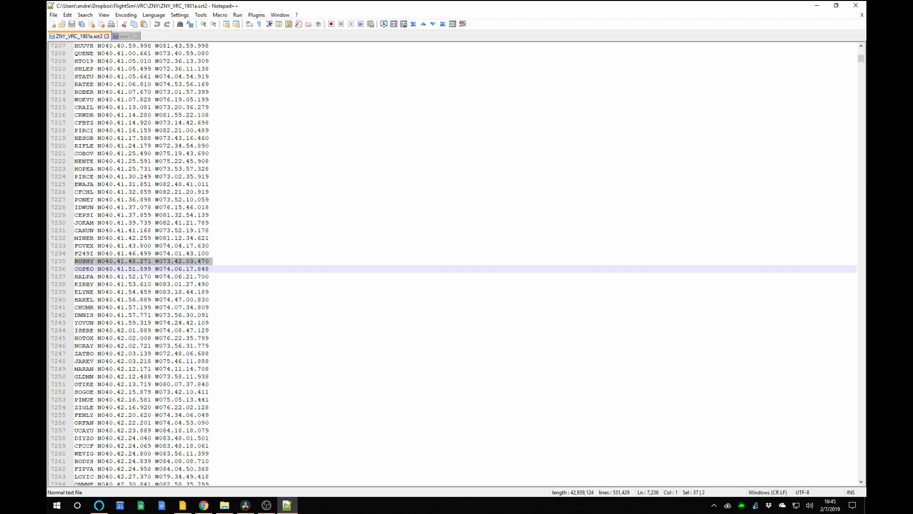
left_click(209, 192)
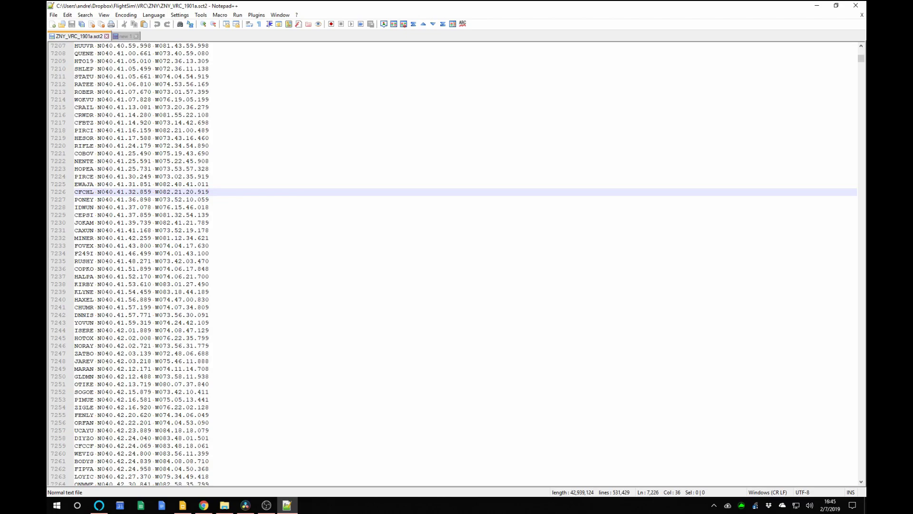
key("ctrl+f")
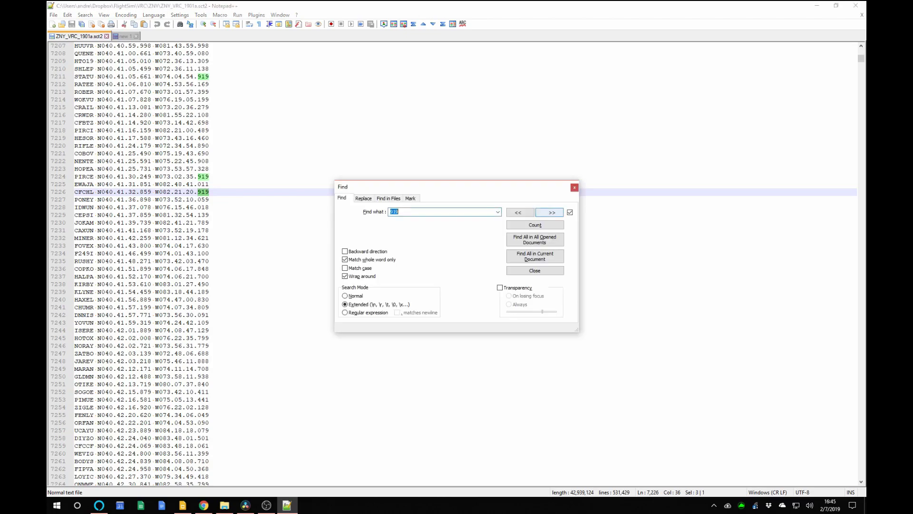
type("N90")
left_click(344, 259)
left_click(550, 212)
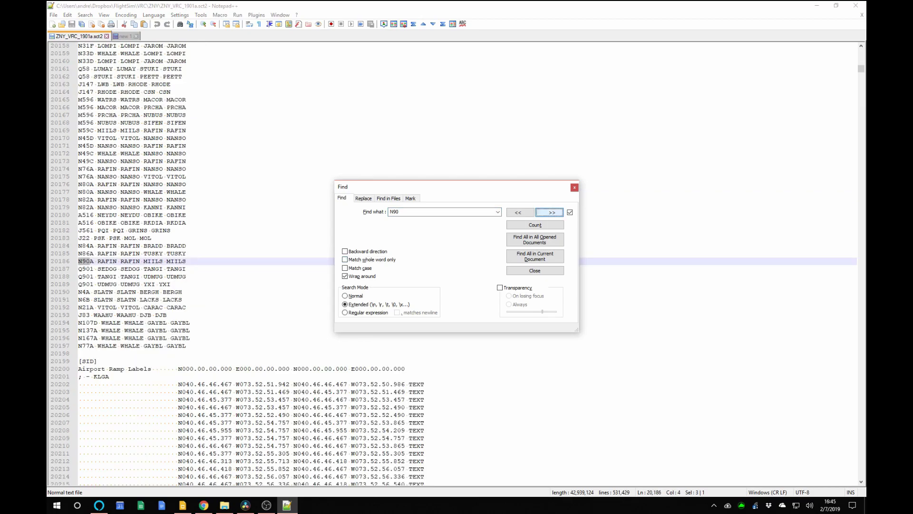
- Advance through the N90 matches to the "N90 JFK - 13s" section and close the search
key("Return")
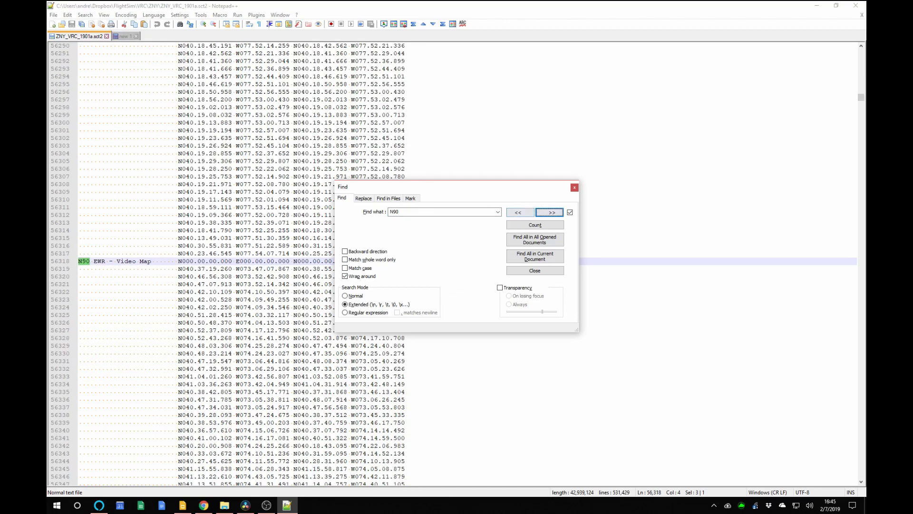
key("Return")
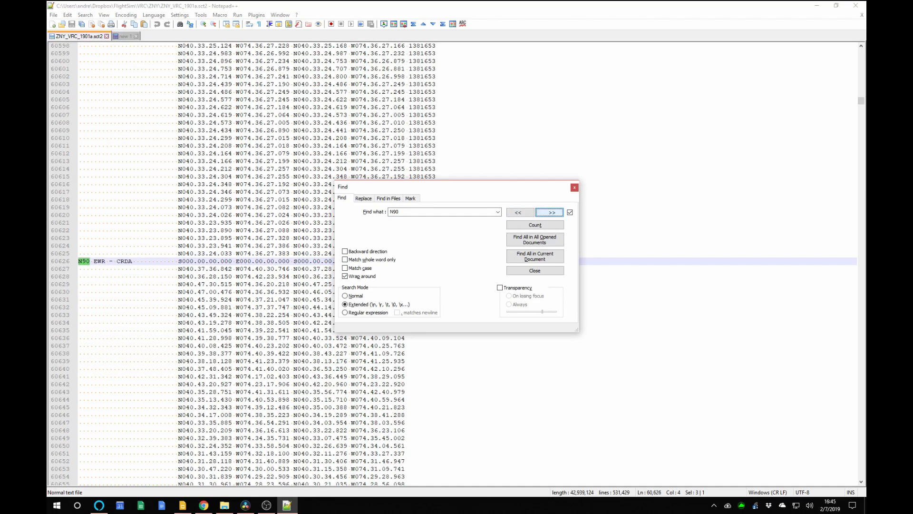
key("Return")
key("Return")
key("Return")
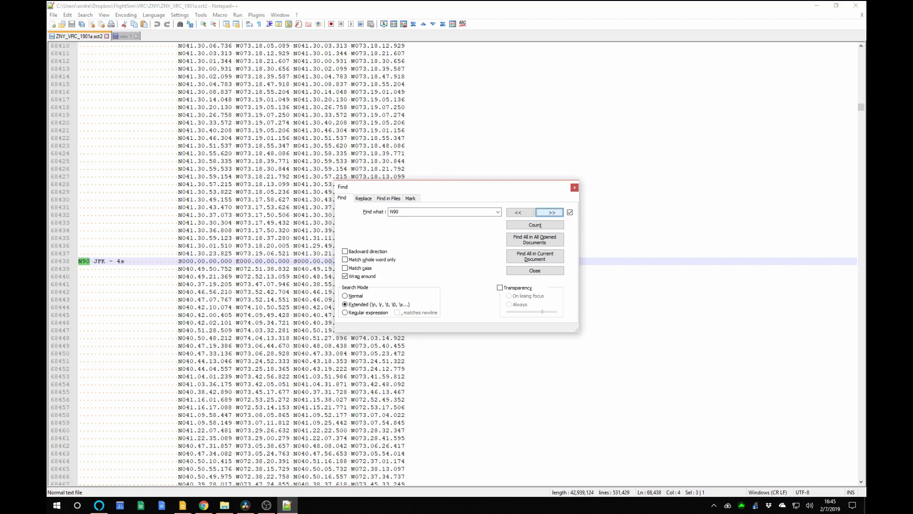
key("Return")
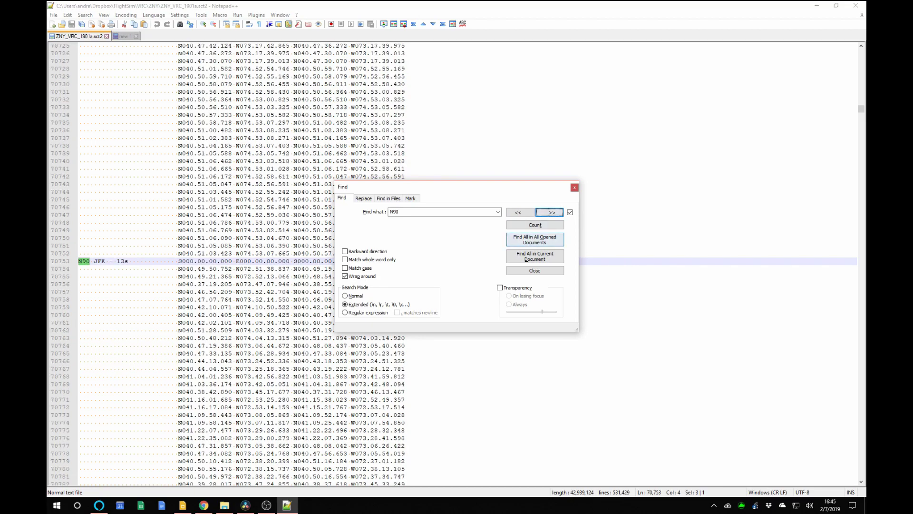
left_click_drag(534, 189, 631, 158)
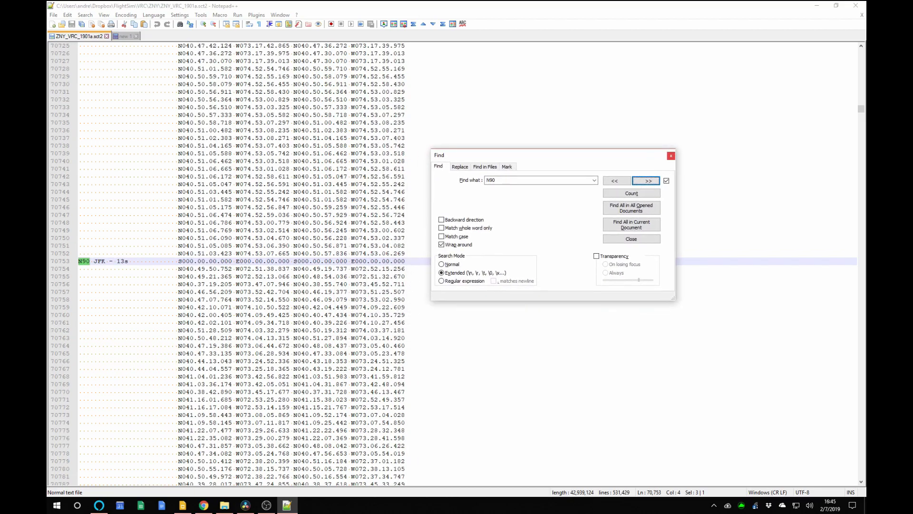
left_click(670, 156)
- Copy the ten coordinate lines 70754 to 70763 below the "N90 JFK - 13s" heading into a new document
left_click(93, 268)
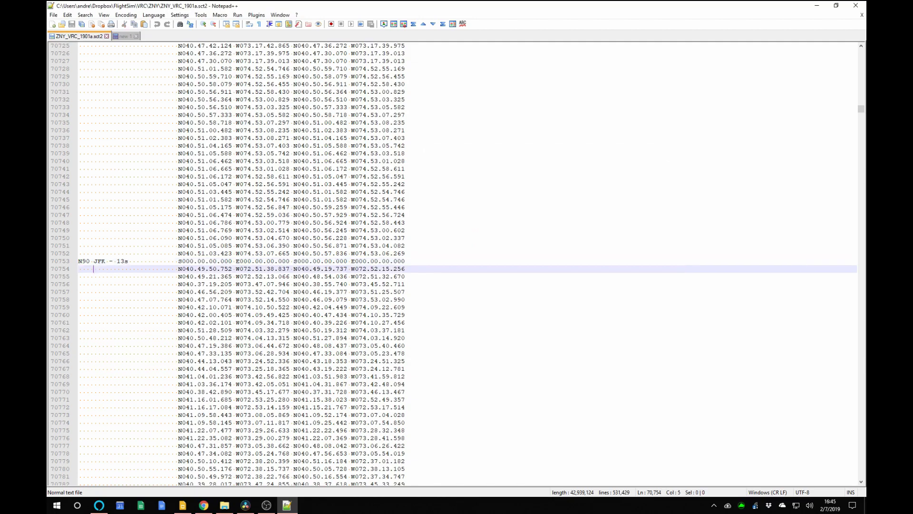
key("shift+Down")
key("shift+Down")
key("shift+Down")
key("shift+Down")
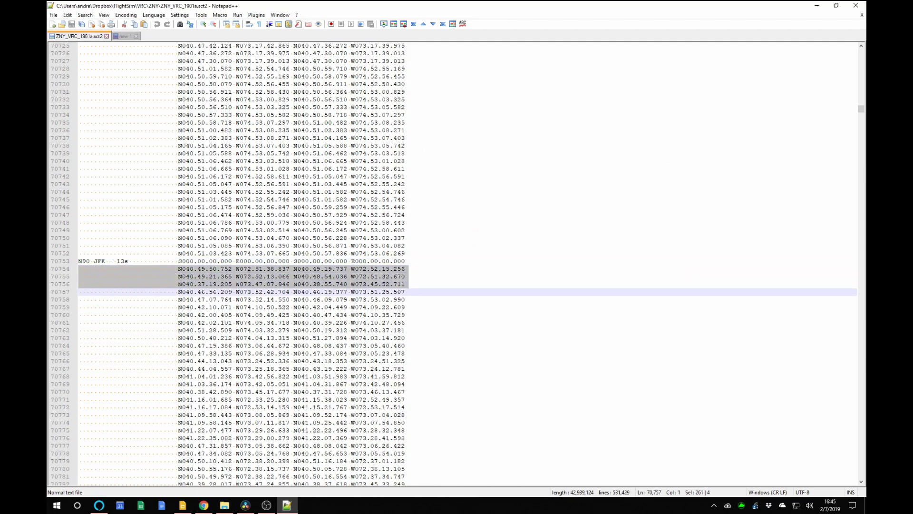
key("shift+Down")
key("shift+Down")
key("shift+Down")
key("shift+Down")
key("shift+Down")
key("shift+Down")
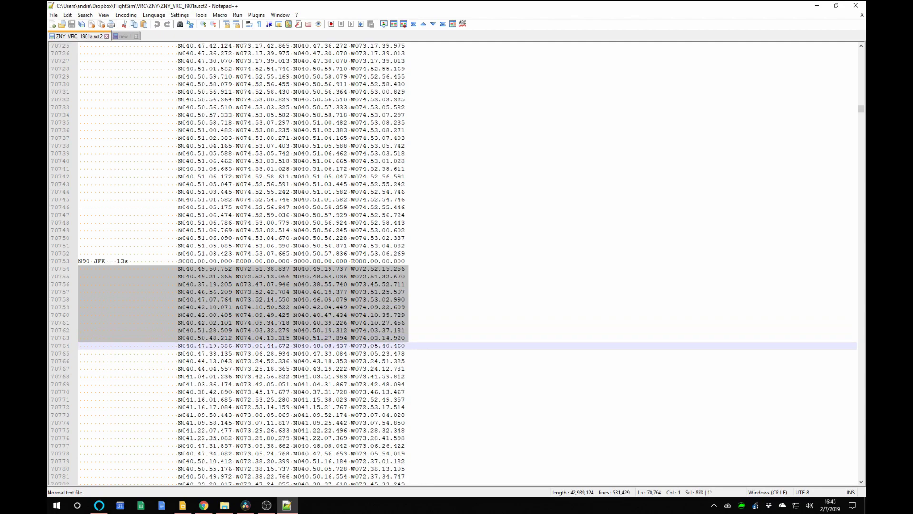
key("shift+Down")
key("shift+Up")
key("shift+Up")
key("shift+Down")
left_click(53, 24)
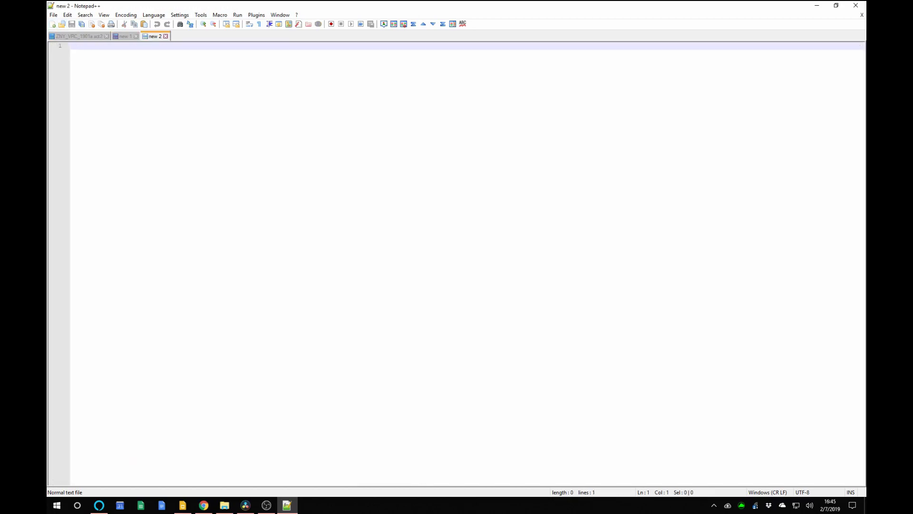
key("ctrl+v")
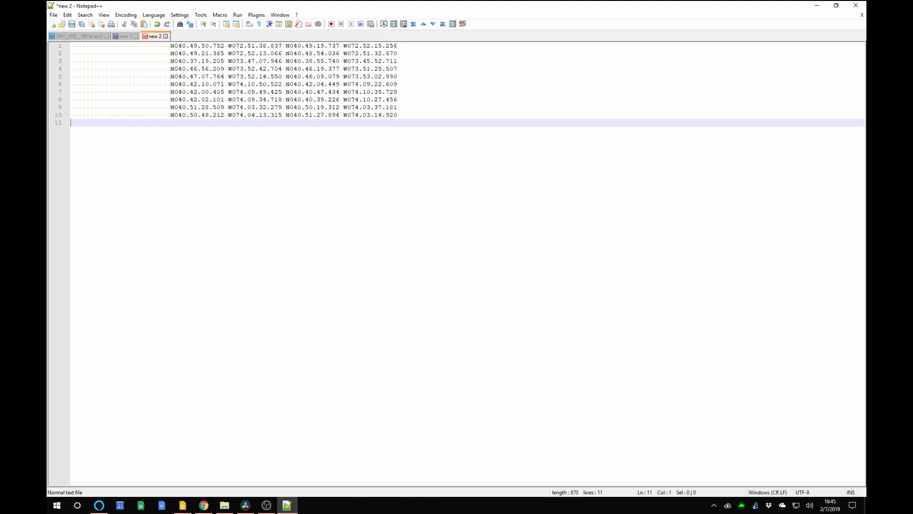
- Replace the leading spaces plus "N" with nothing on every line of the new document
key("ctrl+Home")
key("ctrl+Right")
key("shift+Home")
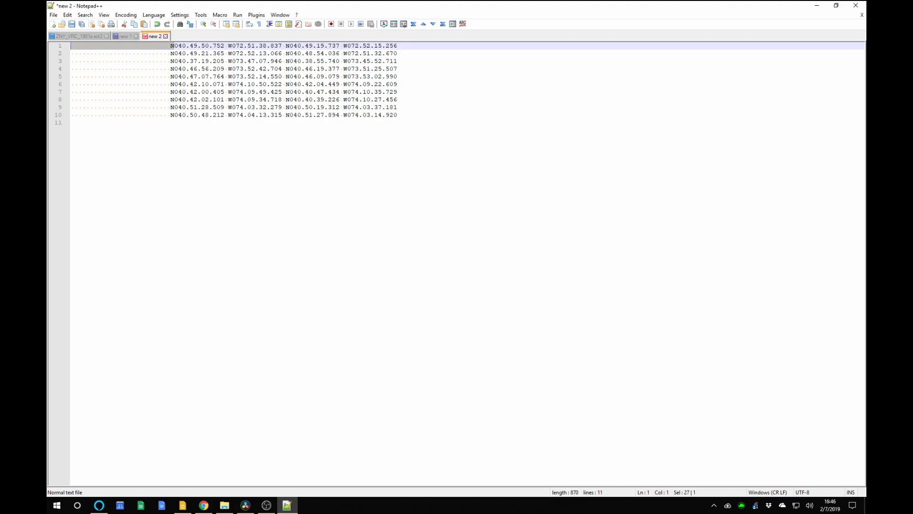
key("ctrl+h")
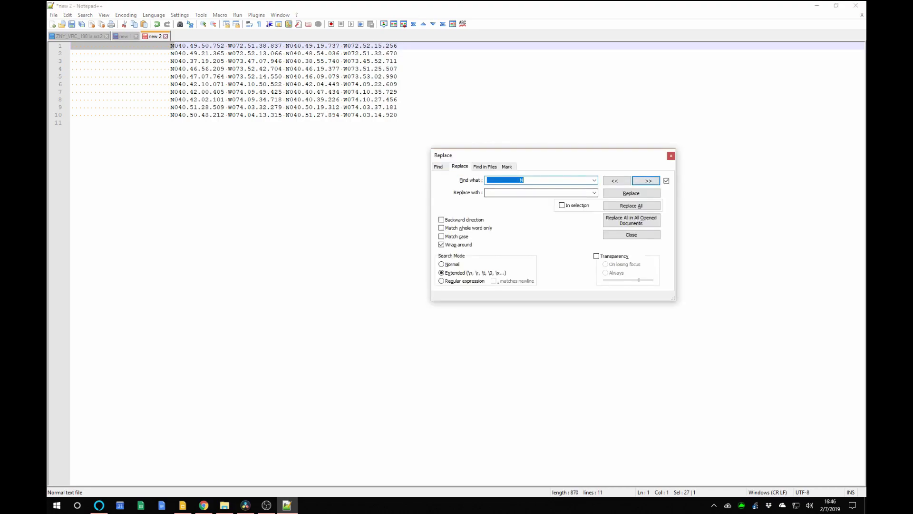
left_click(488, 192)
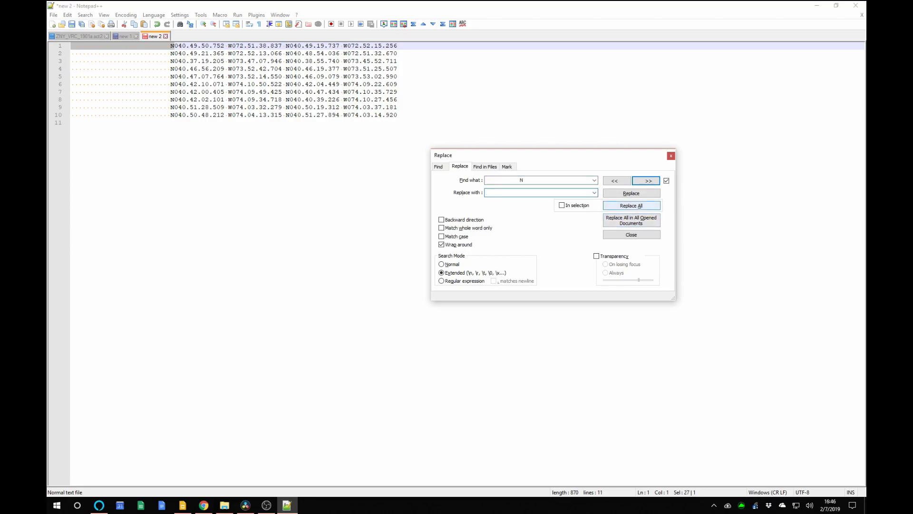
left_click(631, 205)
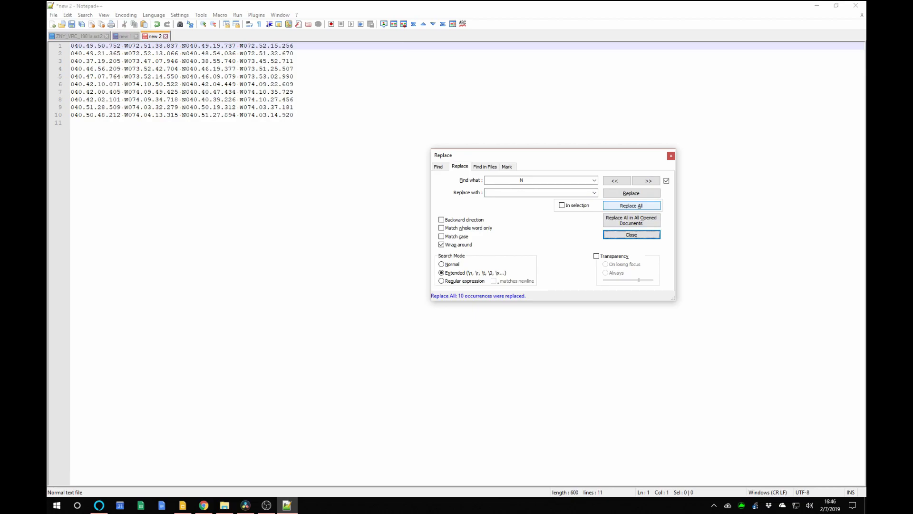
- Remove every "W" and every remaining "N" from the coordinates by replacing them with nothing
left_click_drag(524, 180, 486, 180)
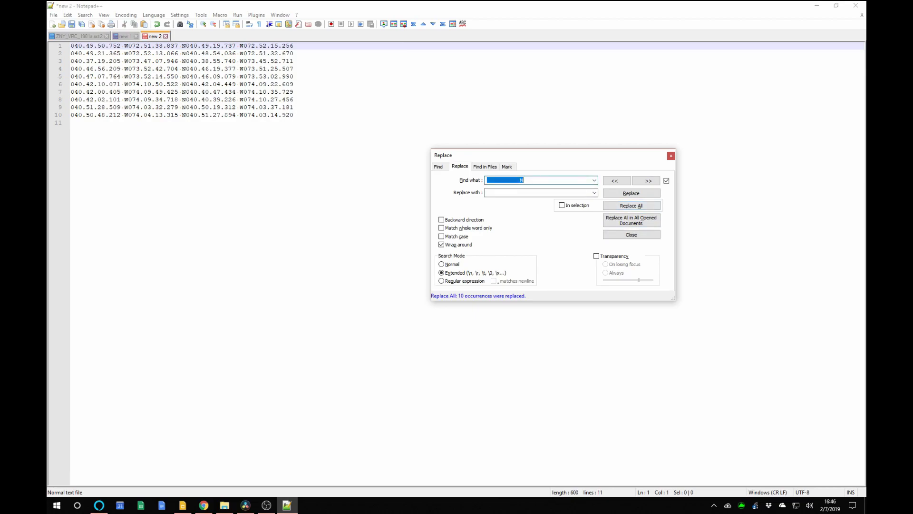
type("W")
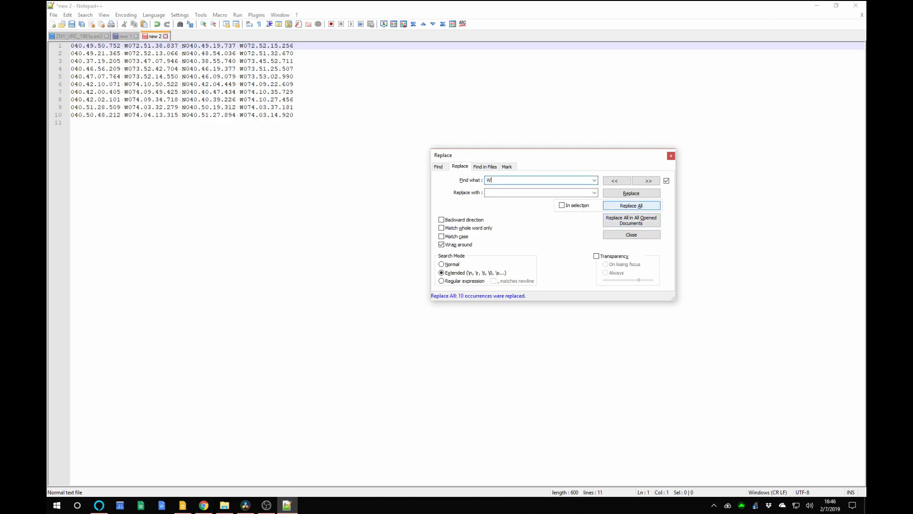
left_click(631, 205)
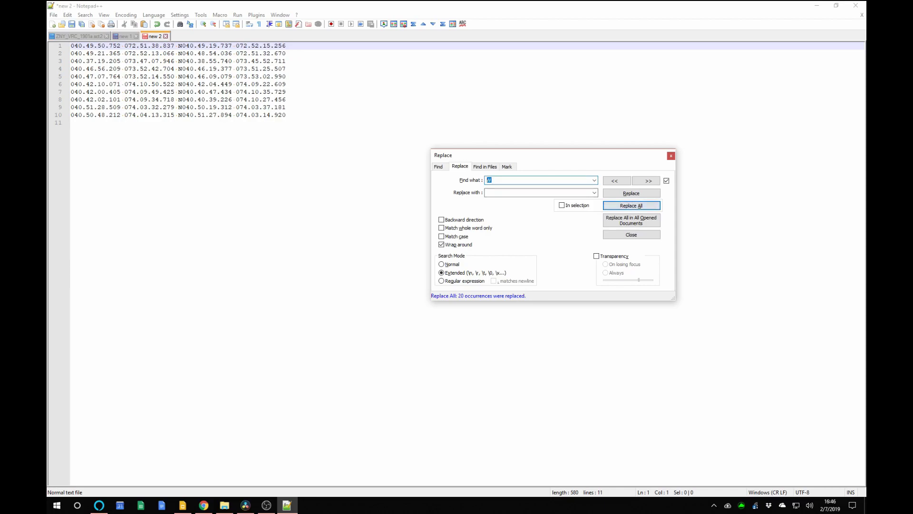
type("N")
left_click(631, 205)
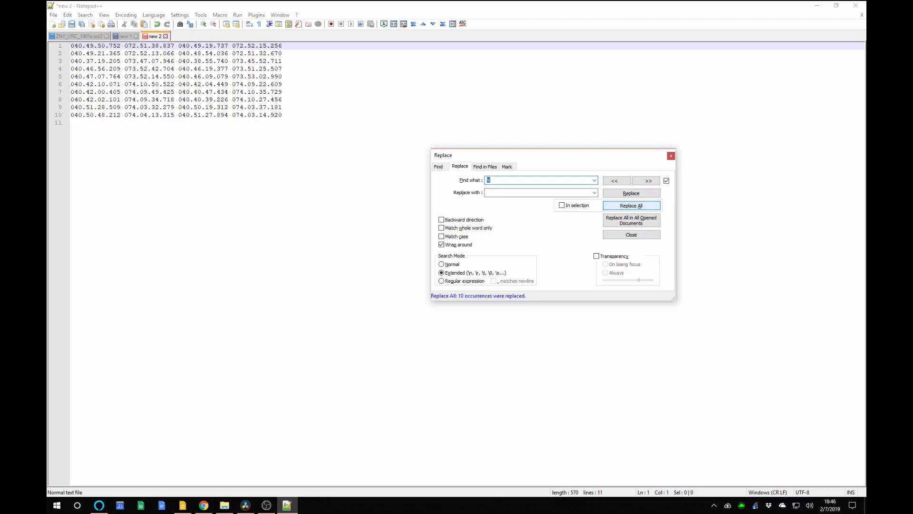
left_click(631, 235)
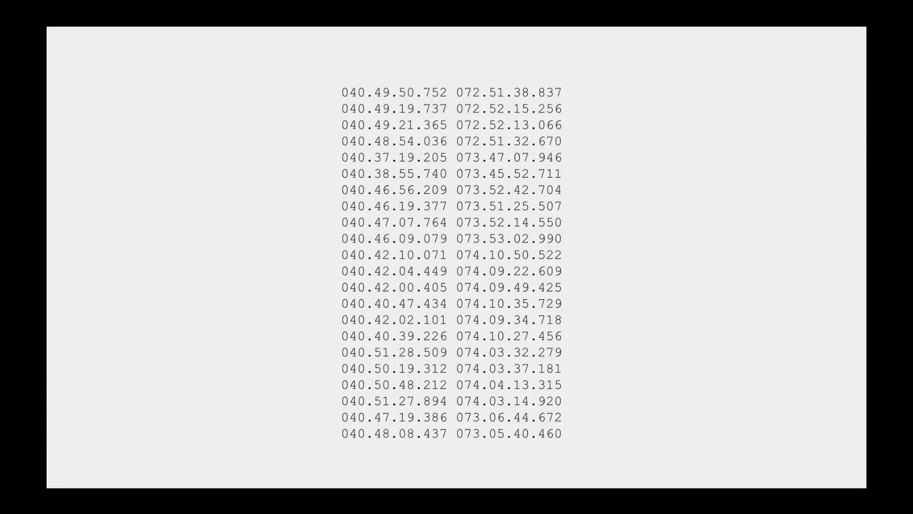
- Switch to Notepad++ and record a macro that splits the first line after its first coordinate pair and moves down to the next unsplit line
key("alt+Tab")
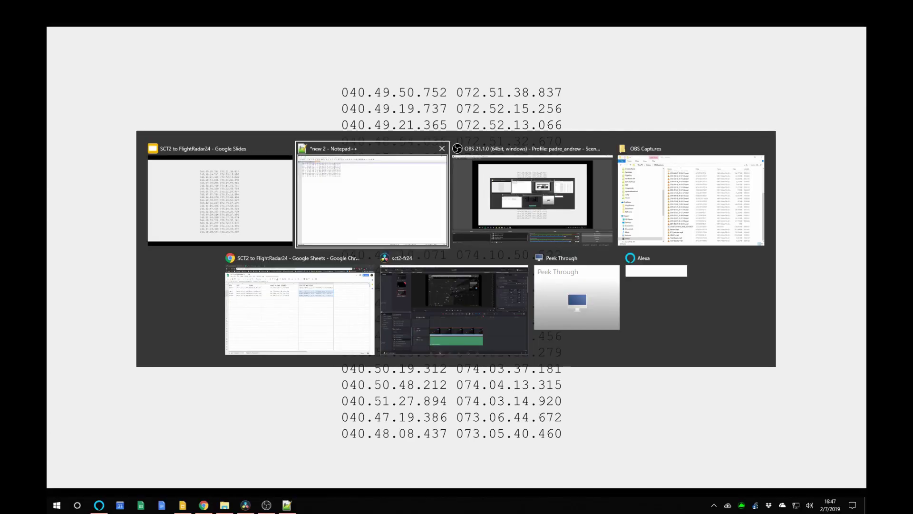
left_click(372, 200)
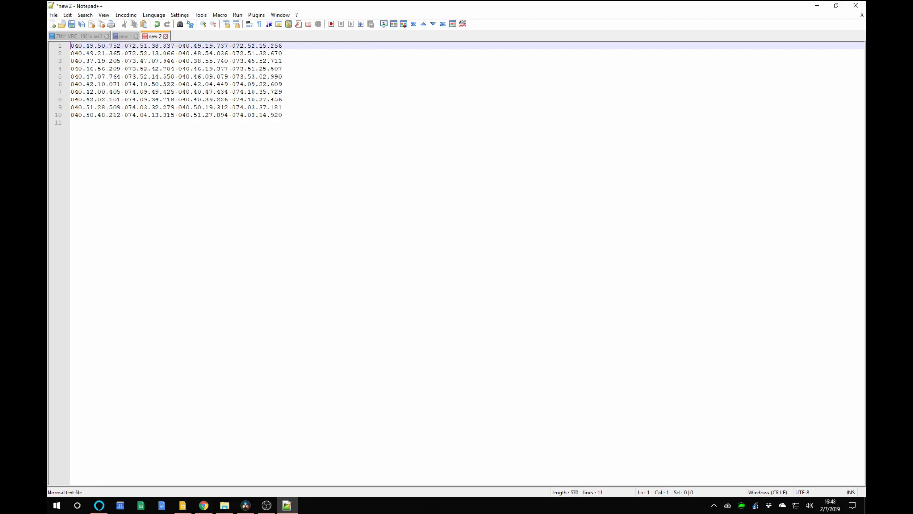
left_click(219, 15)
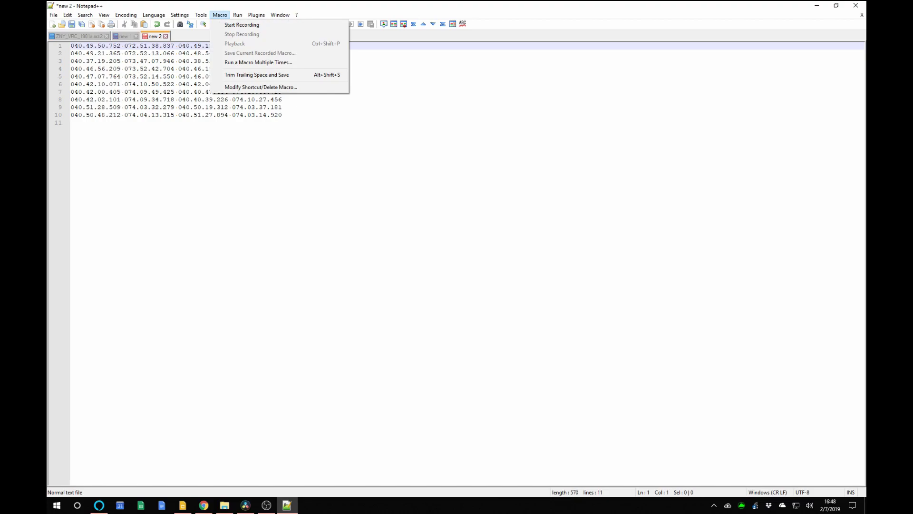
left_click(242, 25)
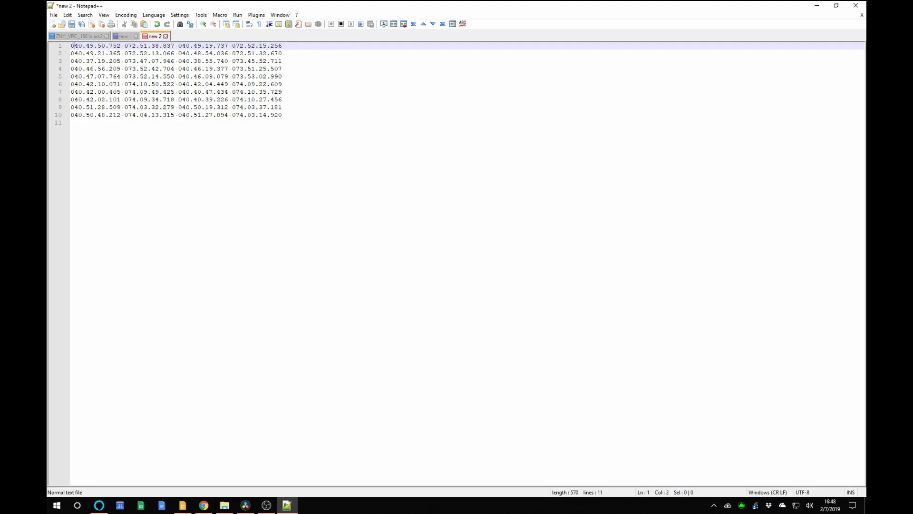
key("Right")
key("Right")
key("Right")
key("Right")
key("Right")
key("Right")
key("Right")
key("Right")
key("Right")
key("Right")
key("Right")
key("Right")
key("Right")
key("BackSpace")
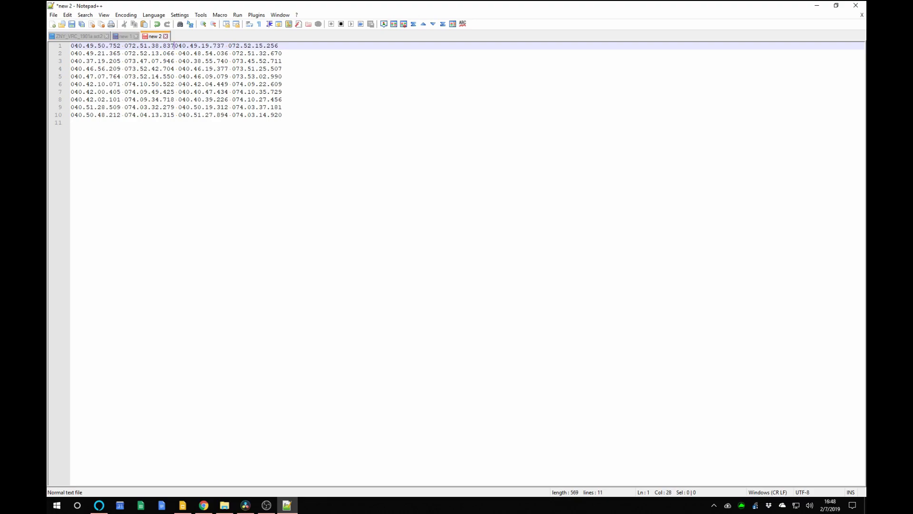
key("Return")
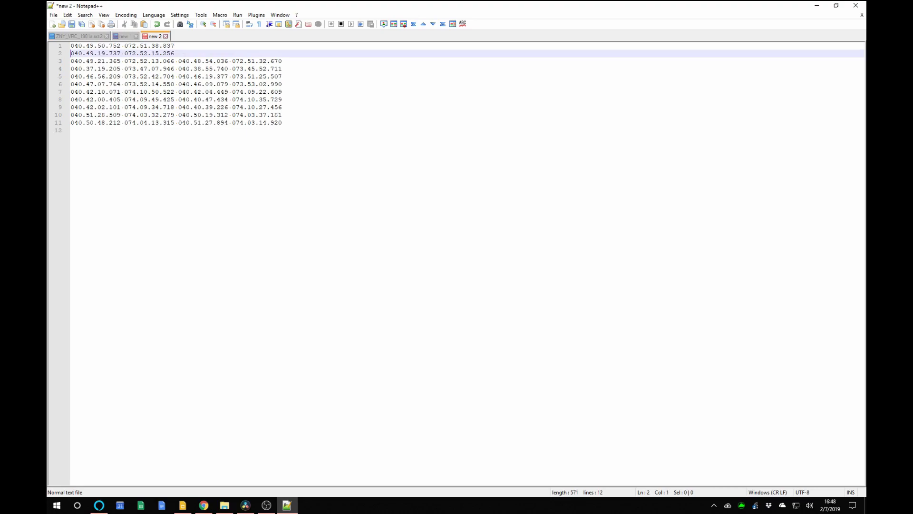
key("Down")
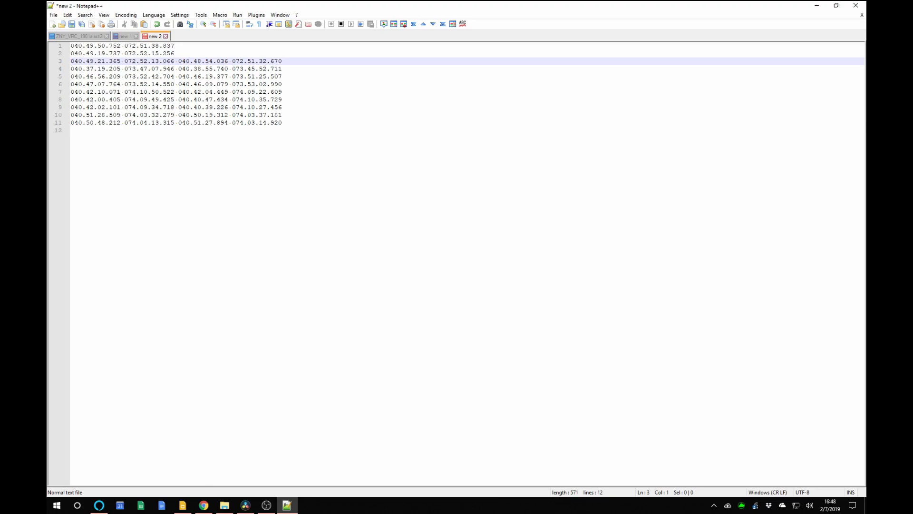
left_click(220, 15)
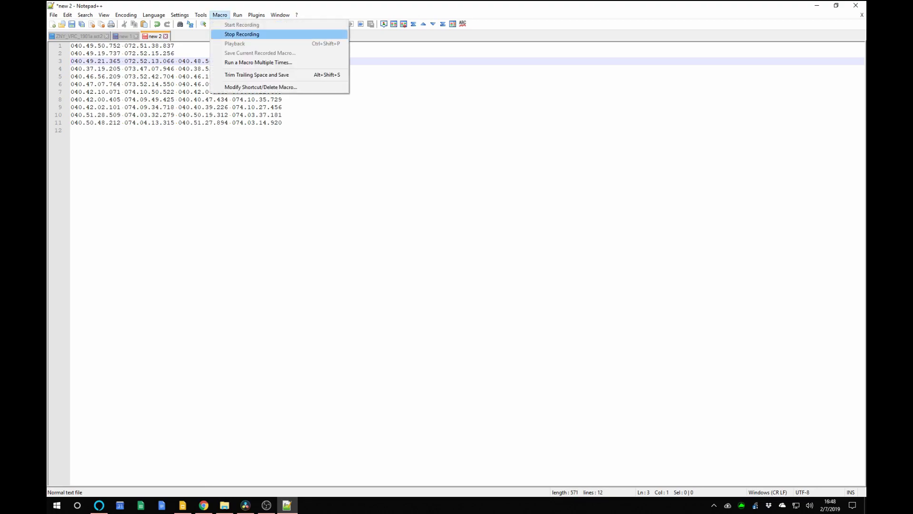
key("Return")
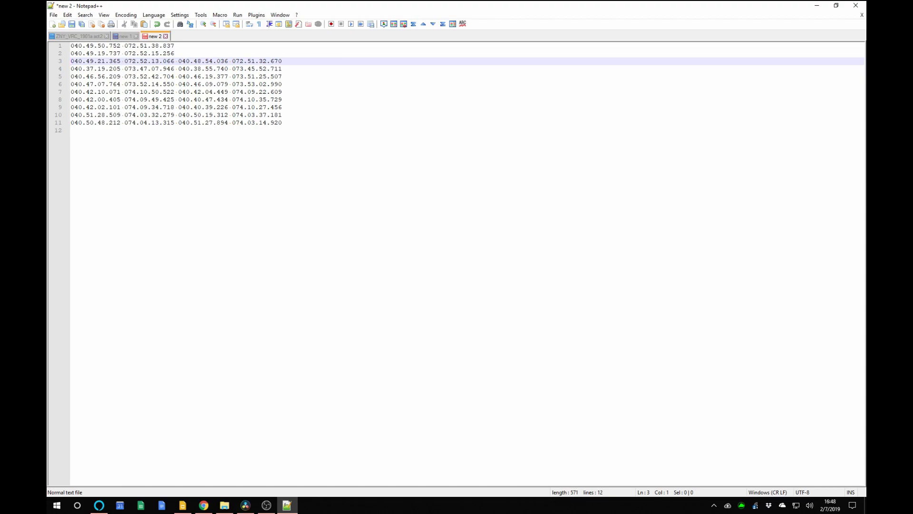
- Play back the recorded macro once on line 3 and undo the split it makes
key("alt+m")
key("Down")
key("Down")
key("Down")
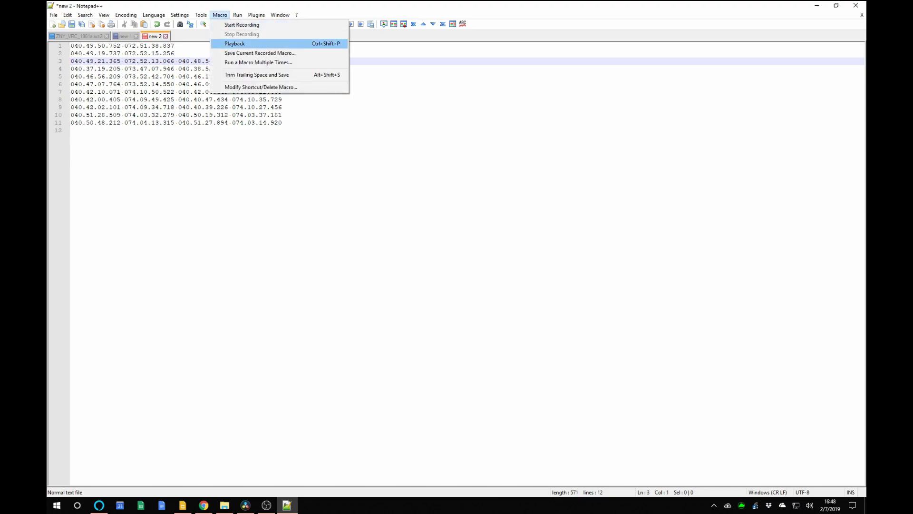
key("Return")
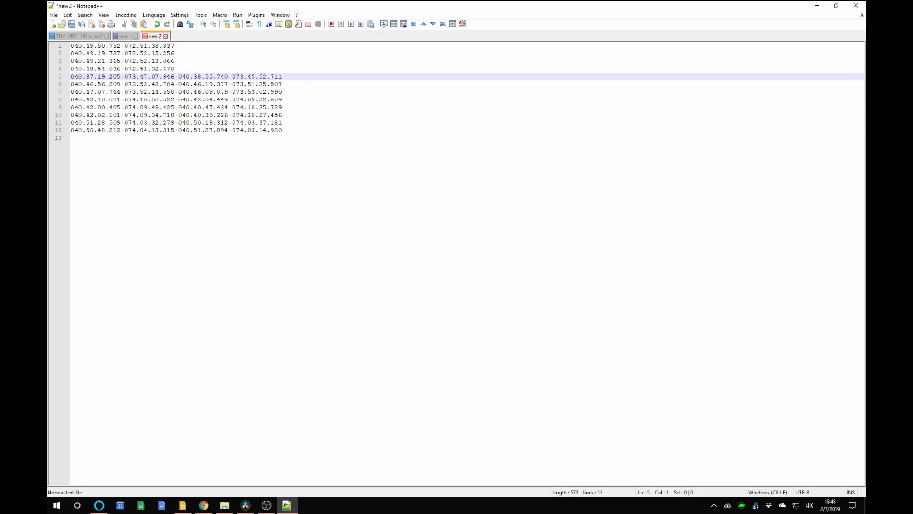
key("Up")
key("BackSpace")
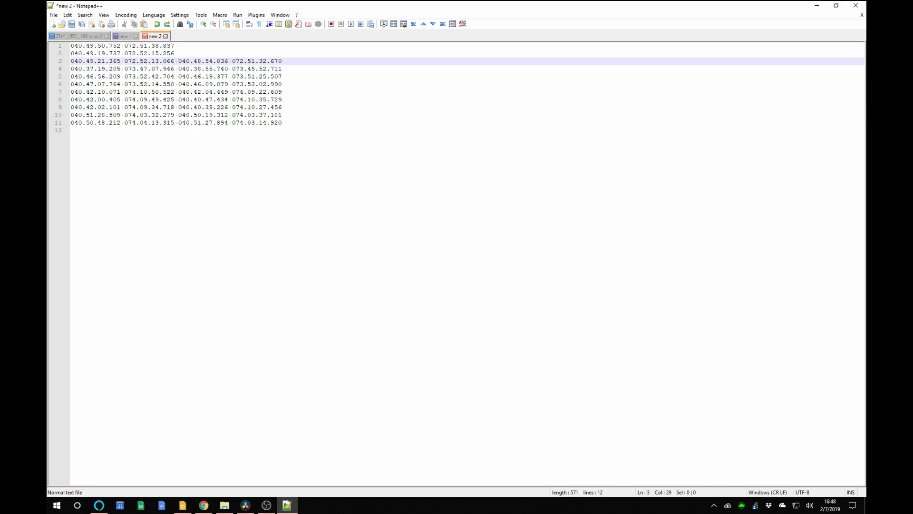
- Try the macro again from the middle of line 3 and undo all edits back to the ten original unsplit lines
left_click(219, 15)
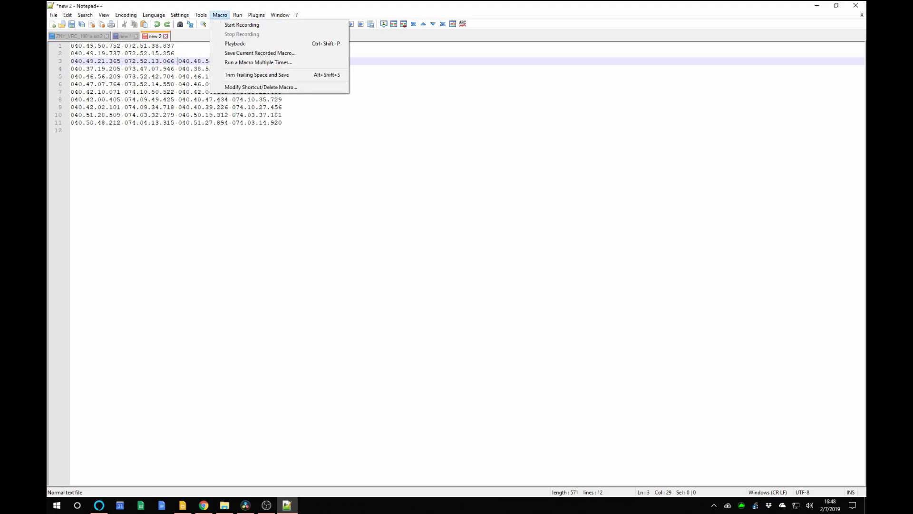
key("Down")
key("Return")
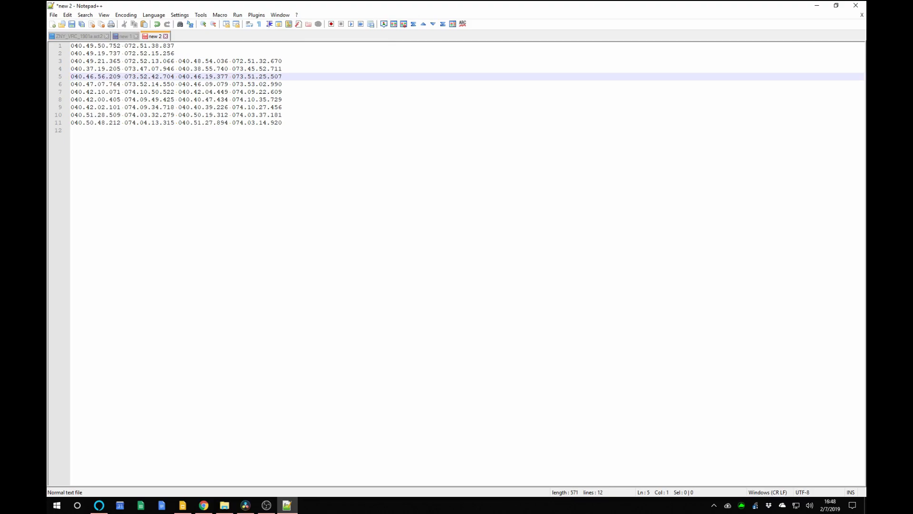
key("Up")
key("Up")
key("Up")
key("BackSpace")
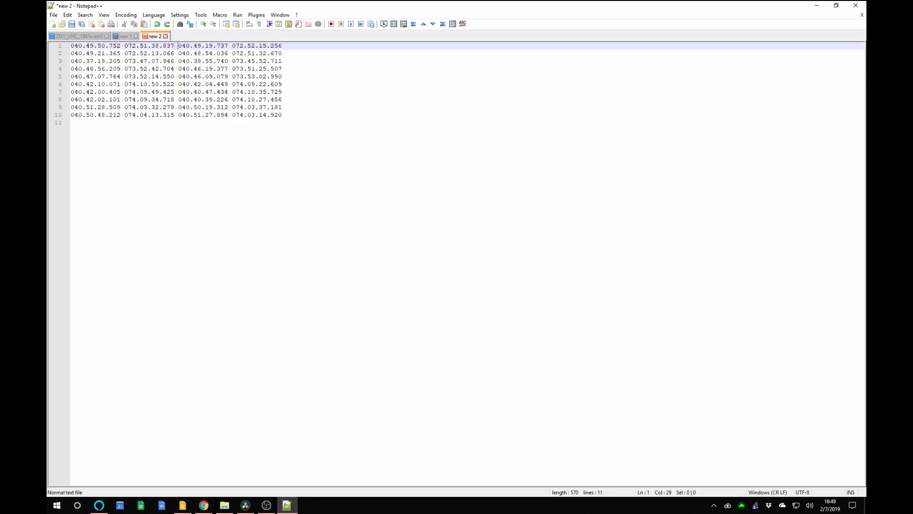
- Play back the recorded macro once from the start of the first line to split it into two coordinate pairs
key("Home")
left_click(219, 15)
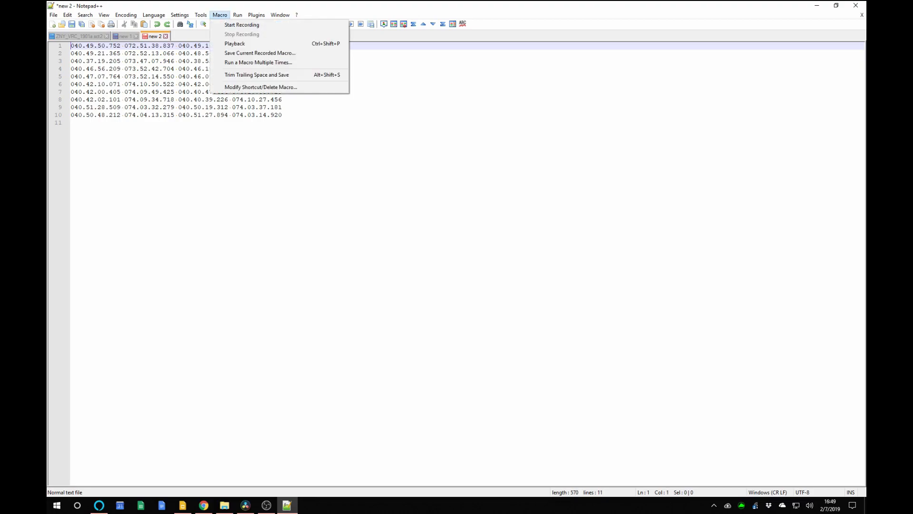
key("Down")
key("Down")
key("Down")
key("Return")
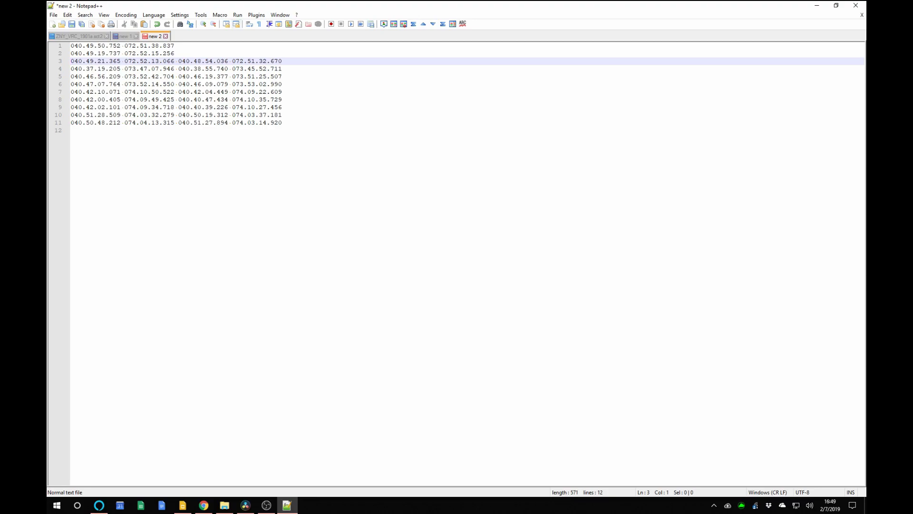
- Run the current recorded macro repeatedly until the end of the file to split all remaining lines, and close the dialog
left_click(220, 15)
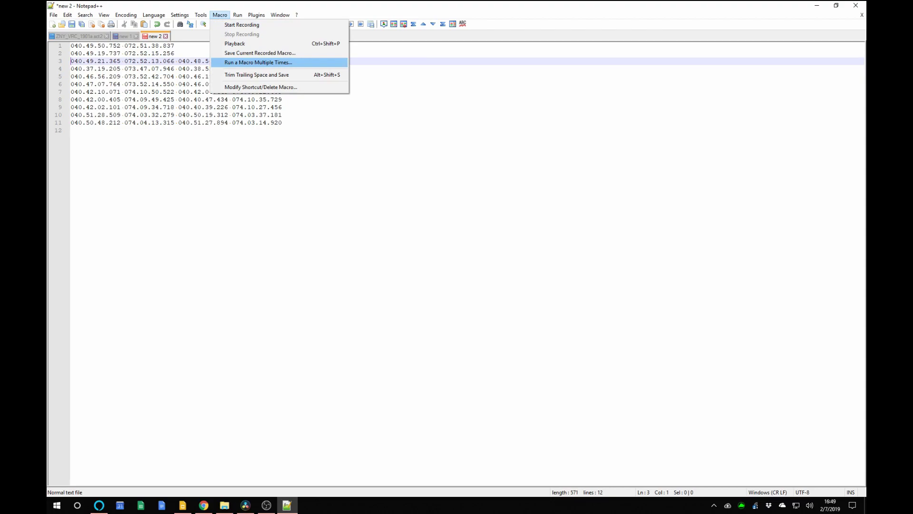
key("Return")
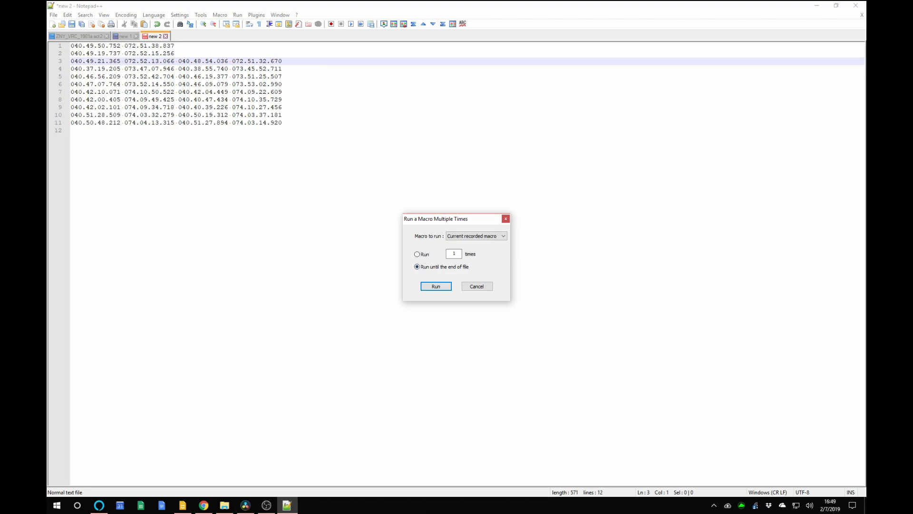
key("Return")
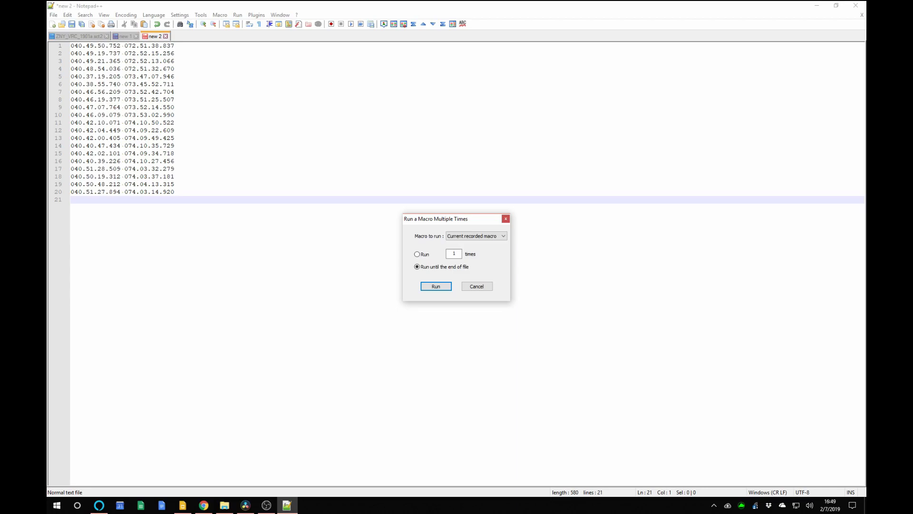
left_click(476, 286)
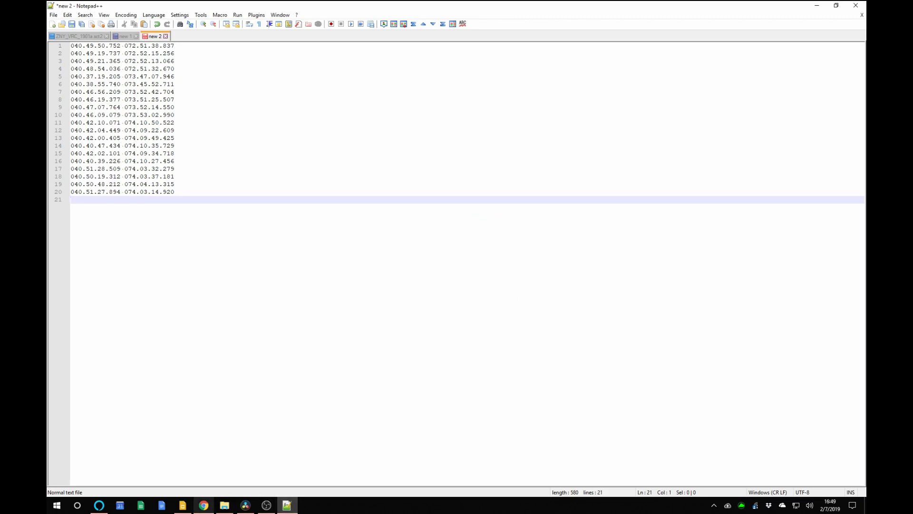
- Check the target format on the presentation slide and copy all twenty coordinate lines of the new document in Notepad++
left_click(183, 505)
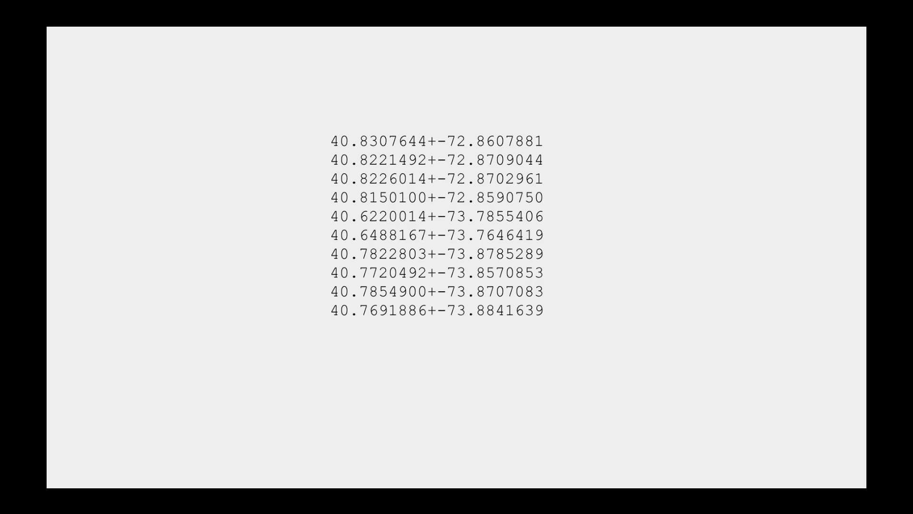
key("alt+Tab")
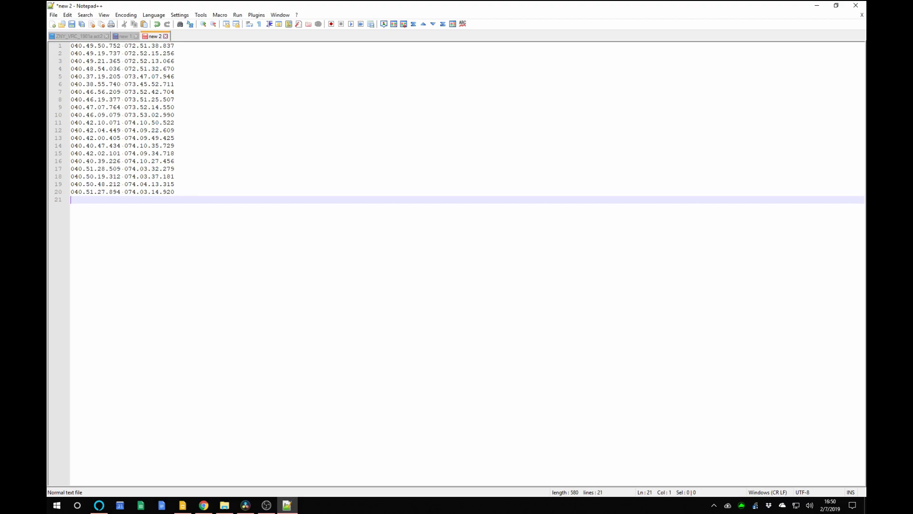
key("ctrl+Home")
key("shift+Down")
key("shift+Down")
key("shift+Down")
key("shift+Down")
key("shift+Down")
key("shift+Down")
key("shift+Down")
key("shift+Down")
key("shift+Down")
key("shift+Down")
key("shift+Down")
key("shift+Down")
key("shift+Down")
key("shift+Down")
key("shift+Down")
key("shift+Down")
key("shift+Down")
key("shift+Down")
key("shift+Down")
key("shift+Down")
key("ctrl+c")
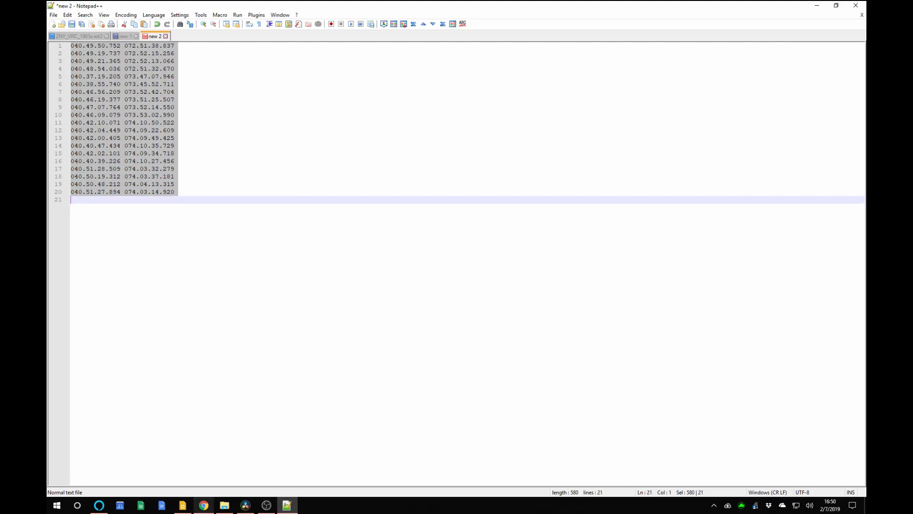
- Switch to the Google spreadsheet's Outline sheet and clear A2:B2 and A3:E23, keeping the row 2 conversion formulas
left_click(203, 505)
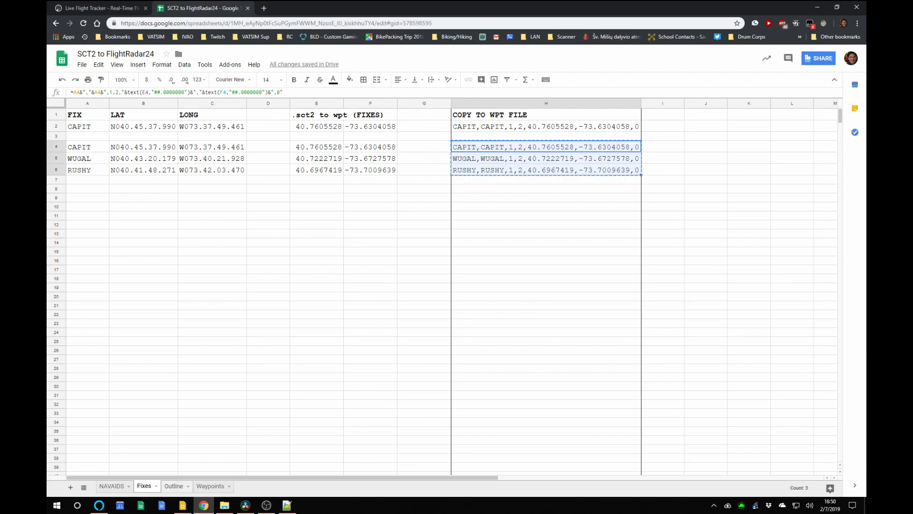
left_click(174, 486)
left_click(97, 126)
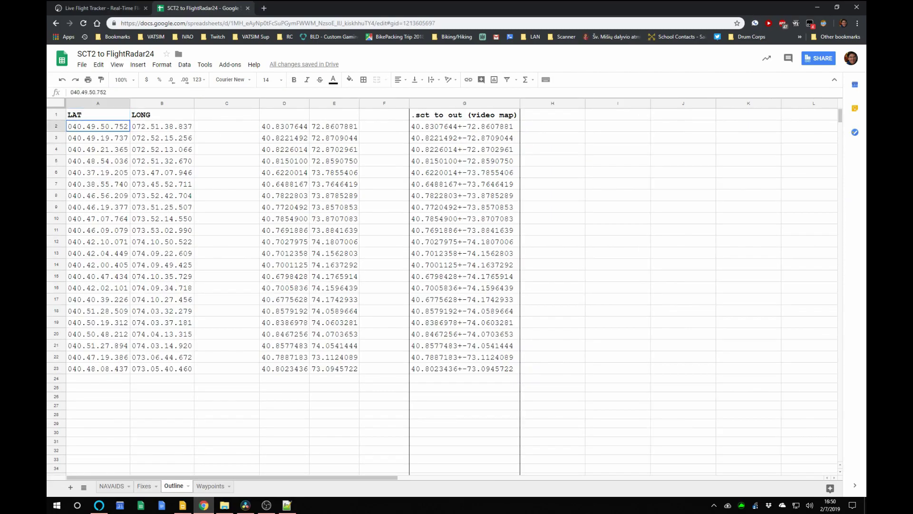
left_click_drag(97, 137, 334, 369)
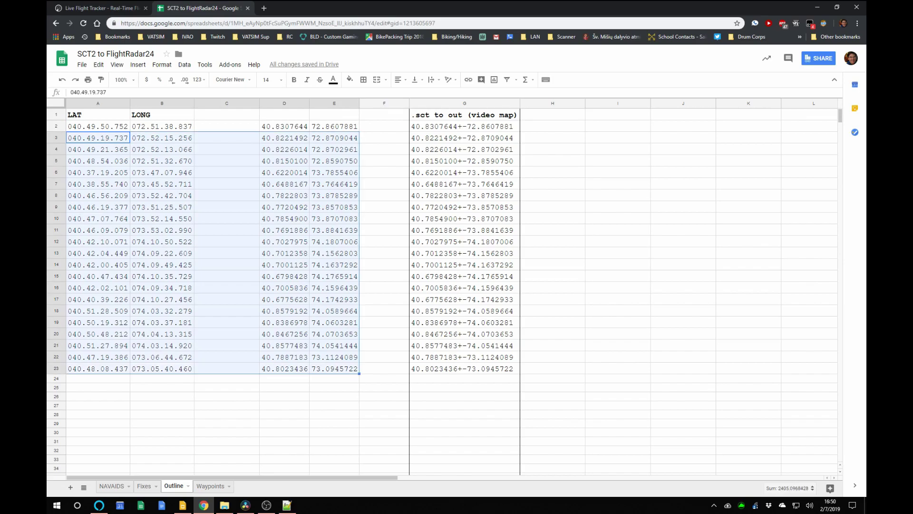
key("Delete")
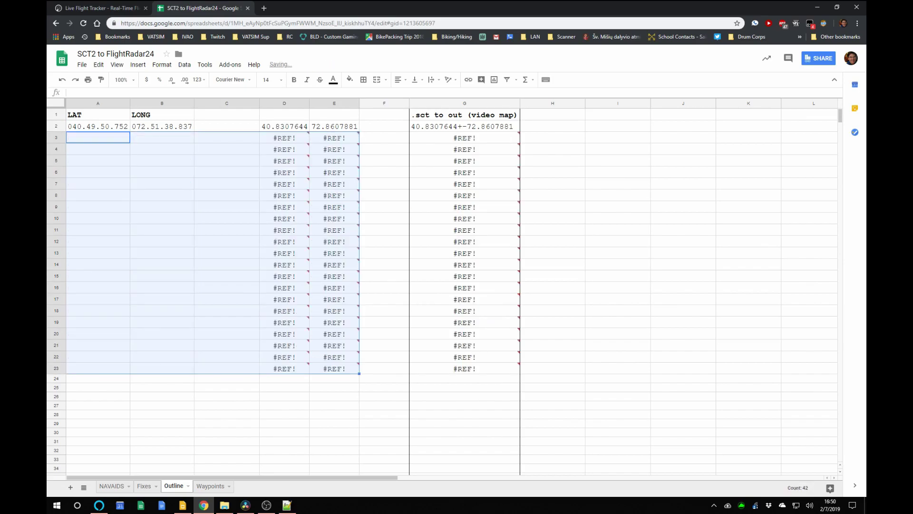
left_click_drag(98, 126, 162, 126)
key("Delete")
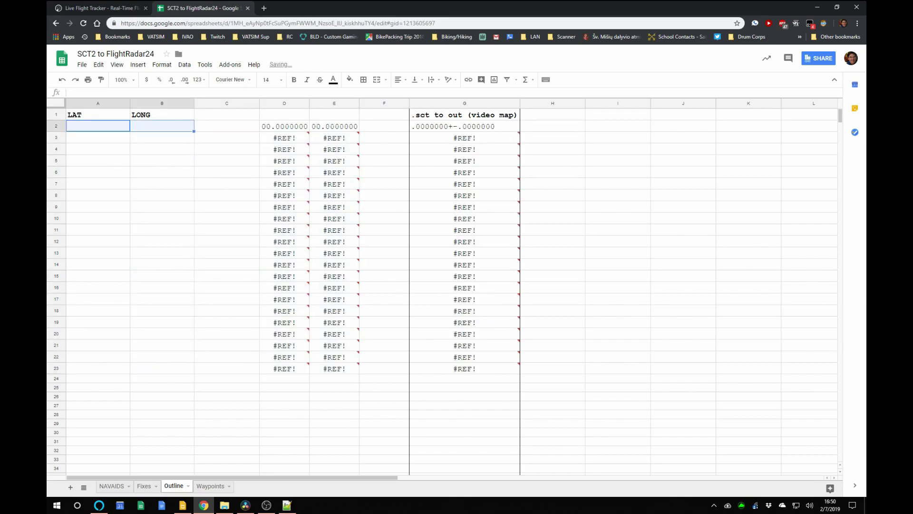
left_click_drag(284, 138, 333, 369)
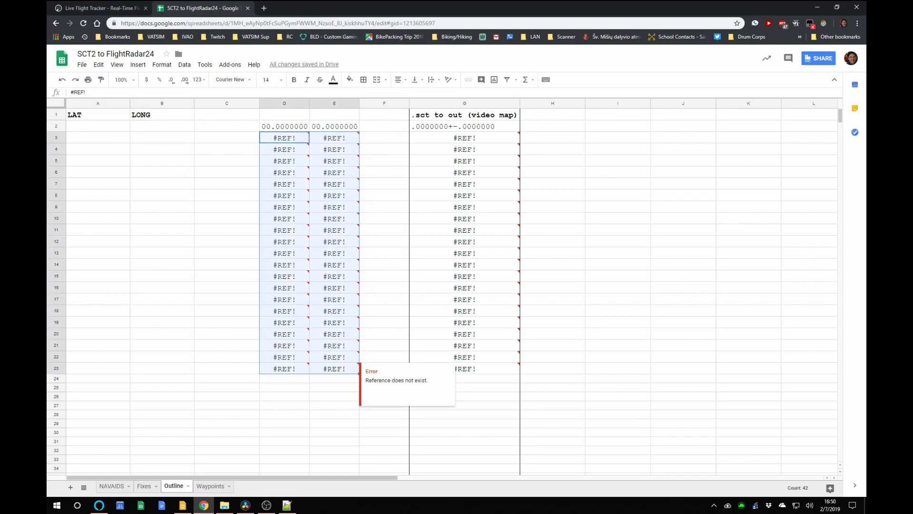
key("Delete")
- Paste the copied coordinate lines into the Outline sheet starting at cell A2
left_click(98, 126)
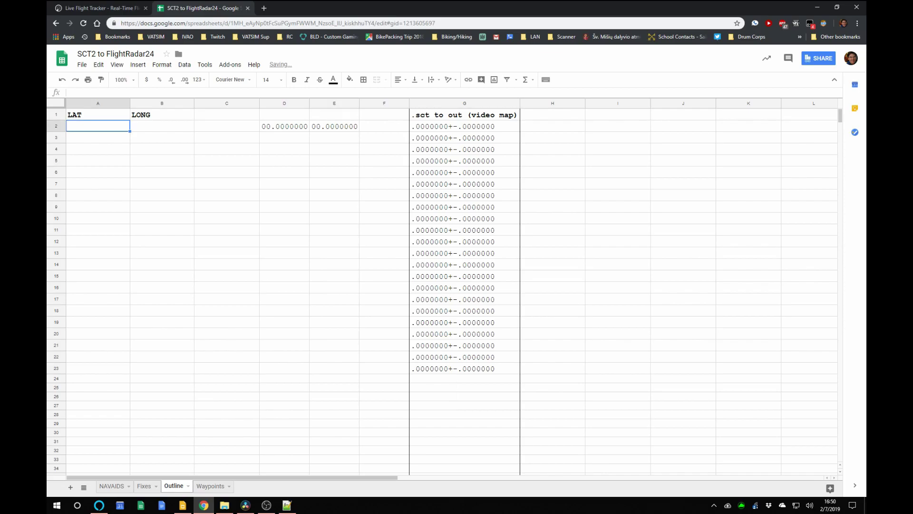
right_click(90, 127)
left_click(113, 159)
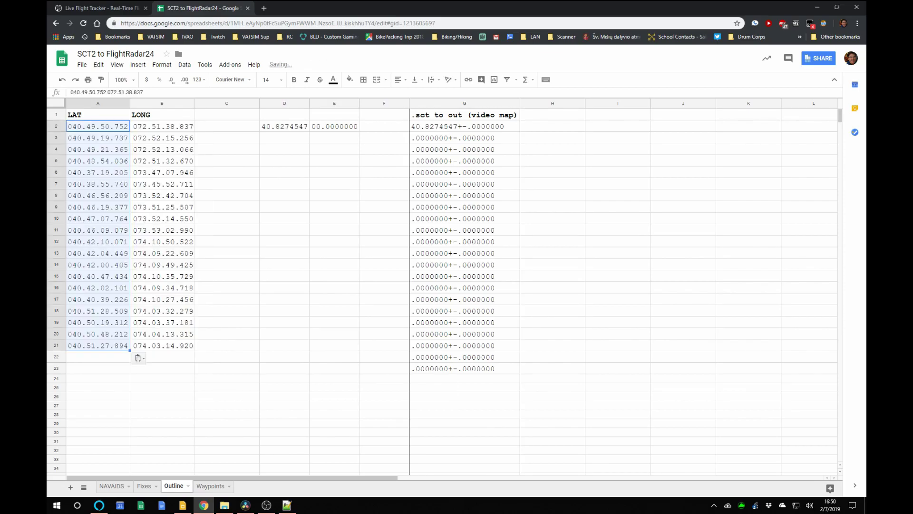
left_click(162, 299)
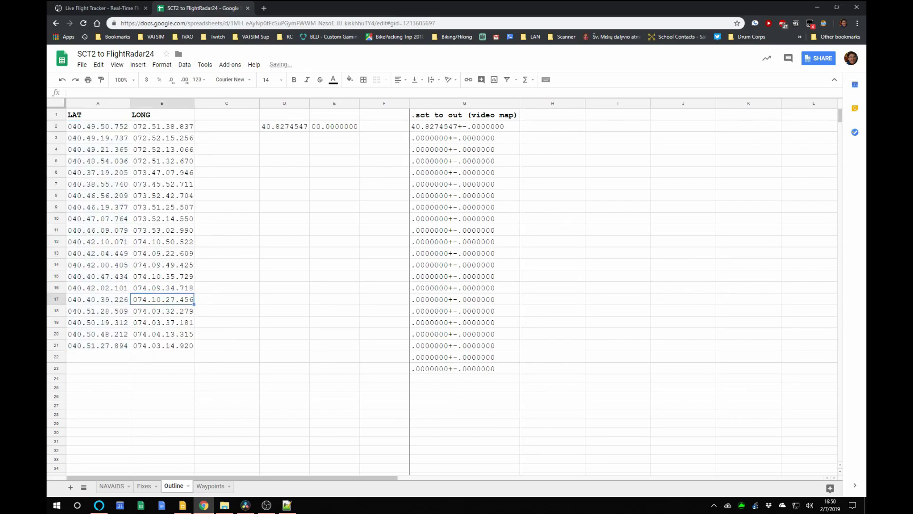
- Split the pasted coordinate text in A2:A21 of the Outline sheet into separate LAT and LONG columns
left_click(98, 126)
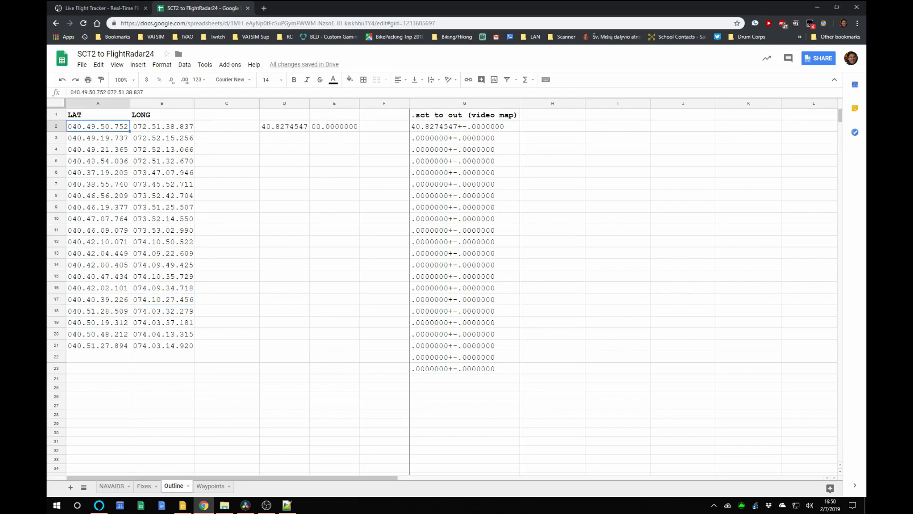
key("shift+Down")
key("shift+Down")
key("shift+Down")
key("shift+Down")
key("shift+Down")
key("shift+Down")
key("shift+Down")
key("shift+Down")
key("shift+Down")
key("shift+Down")
key("shift+Down")
key("shift+Down")
key("shift+Down")
key("shift+Down")
key("shift+Down")
key("shift+Down")
key("shift+Down")
key("shift+Down")
key("shift+Down")
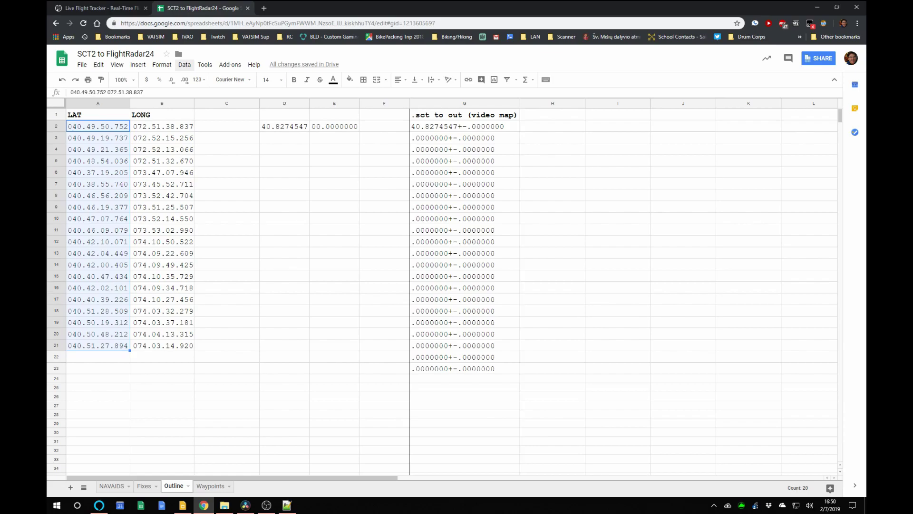
left_click(185, 65)
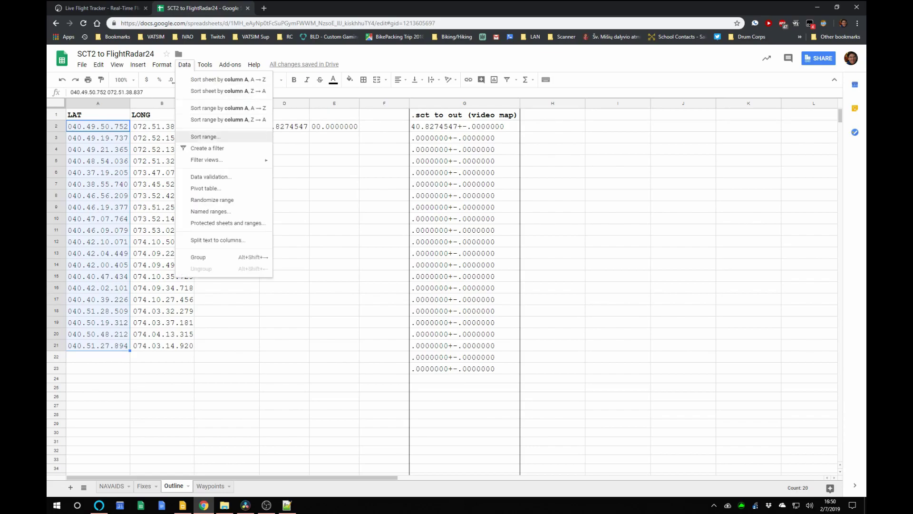
left_click(218, 240)
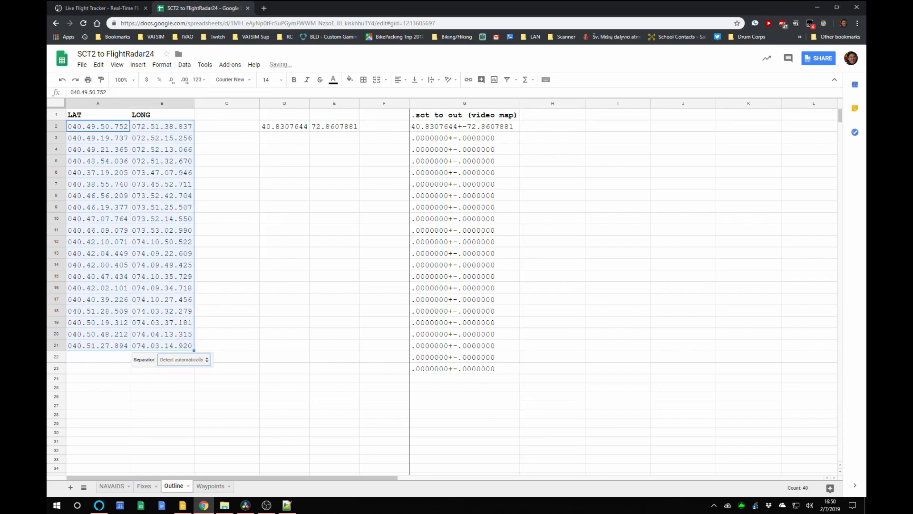
- Copy the conversion formulas in D2:G2 down through row 21 and clear the leftover formulas in G22:G23
left_click_drag(284, 126, 483, 127)
key("ctrl+c")
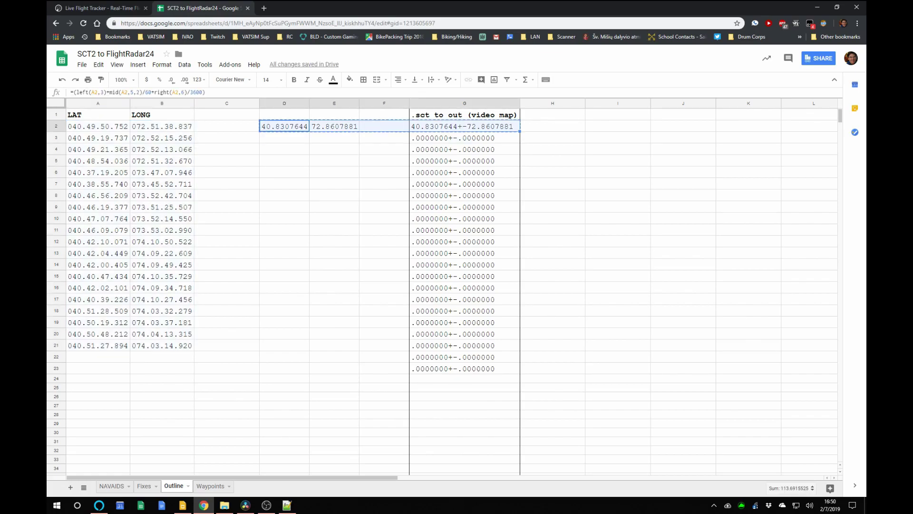
left_click_drag(284, 138, 284, 346)
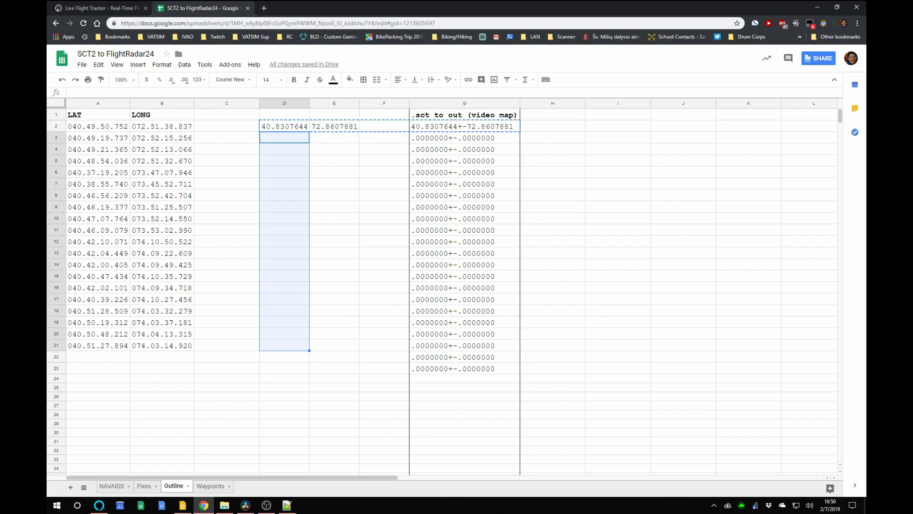
key("ctrl+v")
left_click(618, 346)
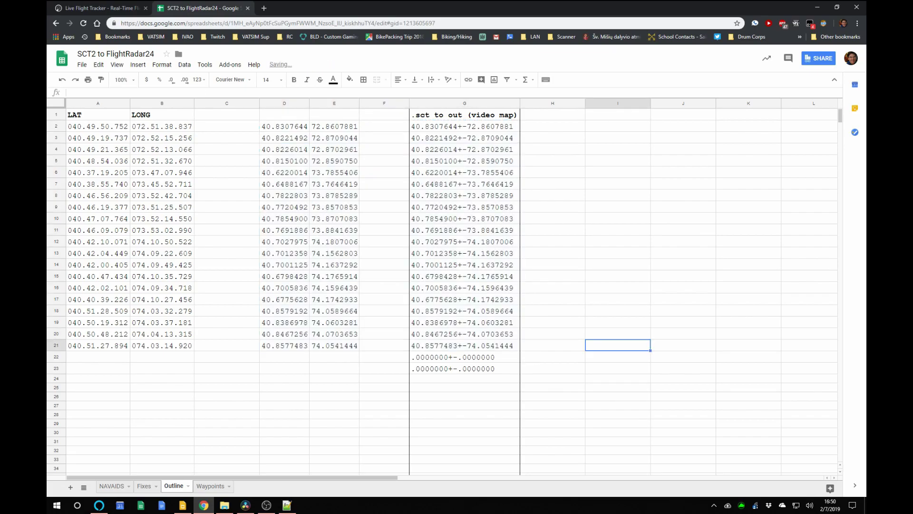
left_click_drag(464, 357, 464, 369)
key("Delete")
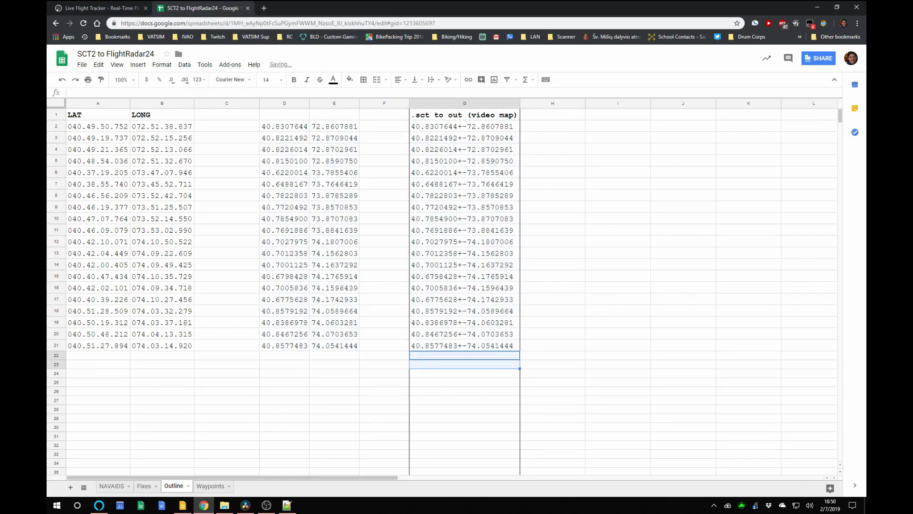
- Review the video map output in G2:G21 and examine the separator text in the G2 formula
left_click(464, 126)
key("shift+Down")
key("shift+Down")
key("shift+Down")
key("shift+Down")
key("shift+Down")
key("shift+Down")
key("shift+Down")
key("shift+Down")
key("shift+Down")
key("shift+Down")
key("shift+Down")
key("shift+Down")
key("shift+Down")
key("shift+Down")
key("shift+Down")
key("shift+Down")
key("shift+Down")
key("shift+Down")
key("shift+Down")
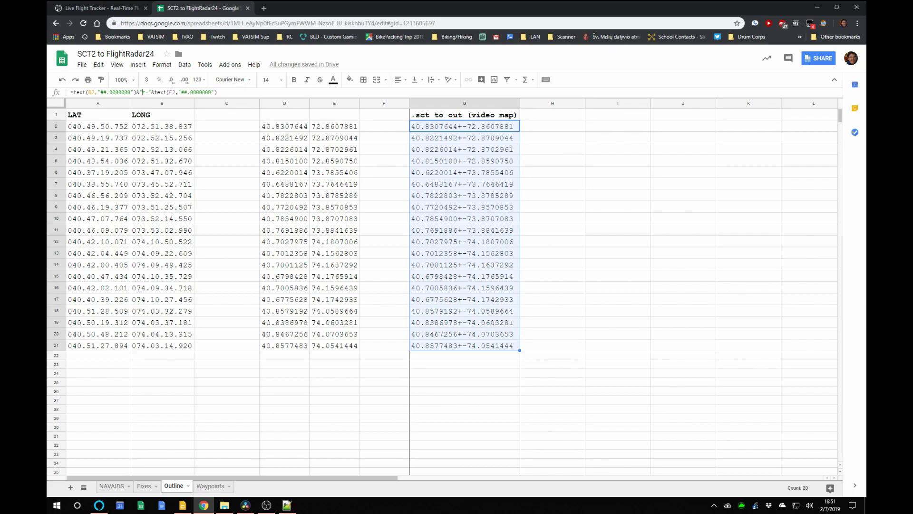
double_click(143, 92)
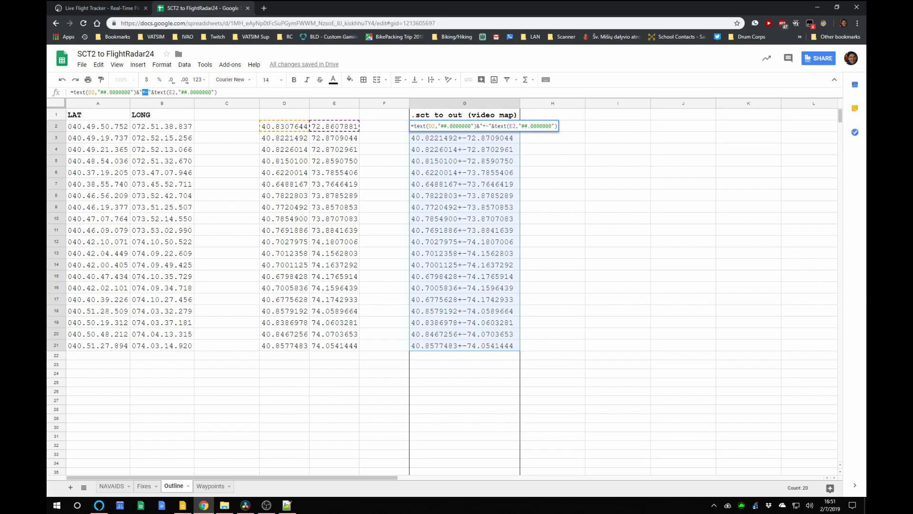
left_click(464, 345)
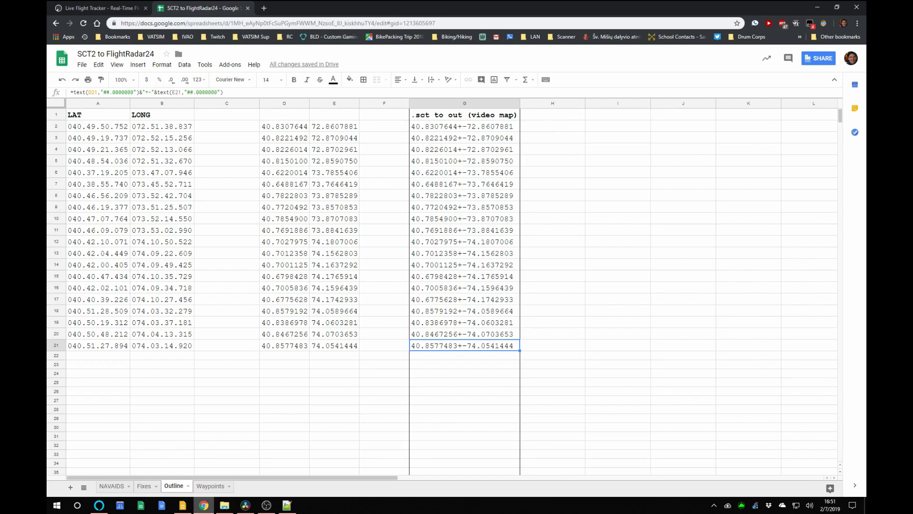
- Check the presentation slides for the required outline format, then return to the new 2 document in Notepad++
key("alt+Tab")
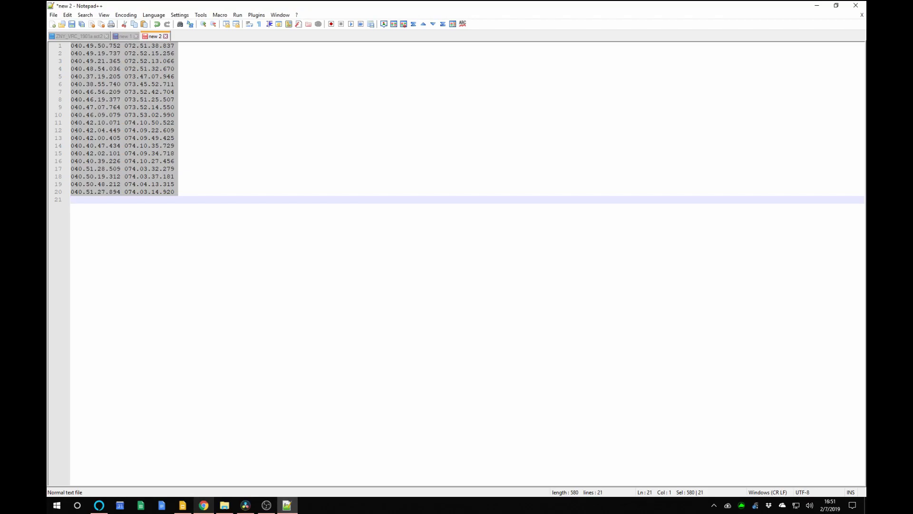
left_click(183, 506)
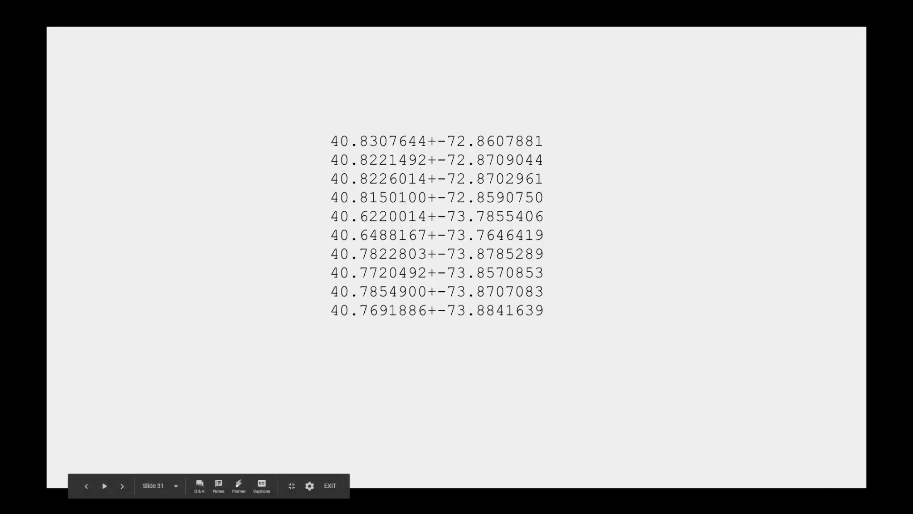
key("Right")
key("Right")
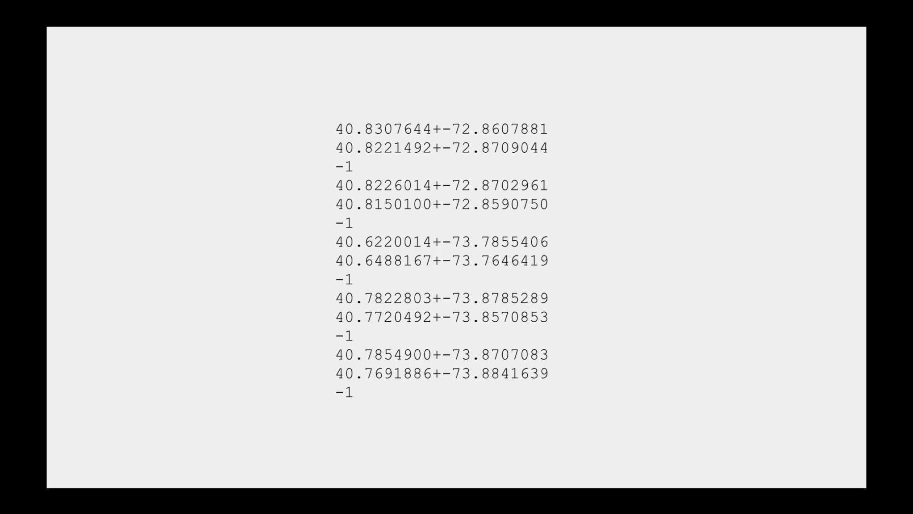
key("alt+Tab")
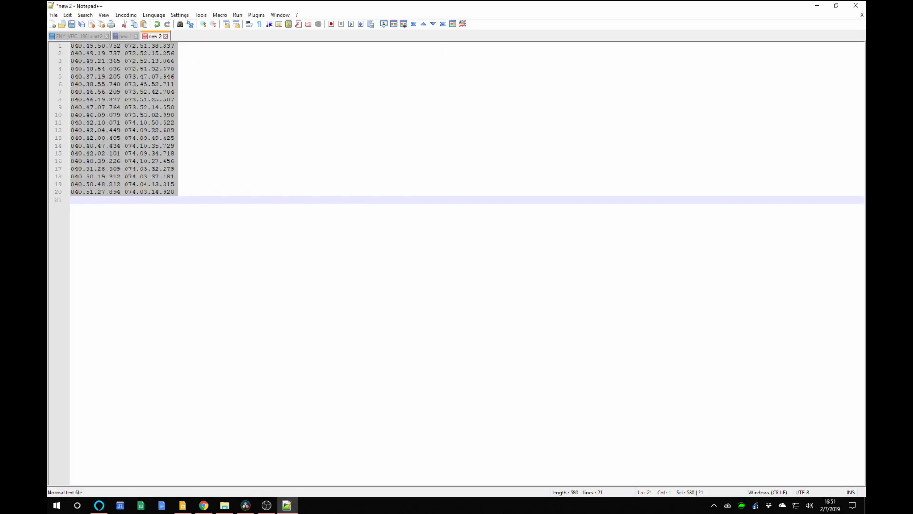
left_click(174, 168)
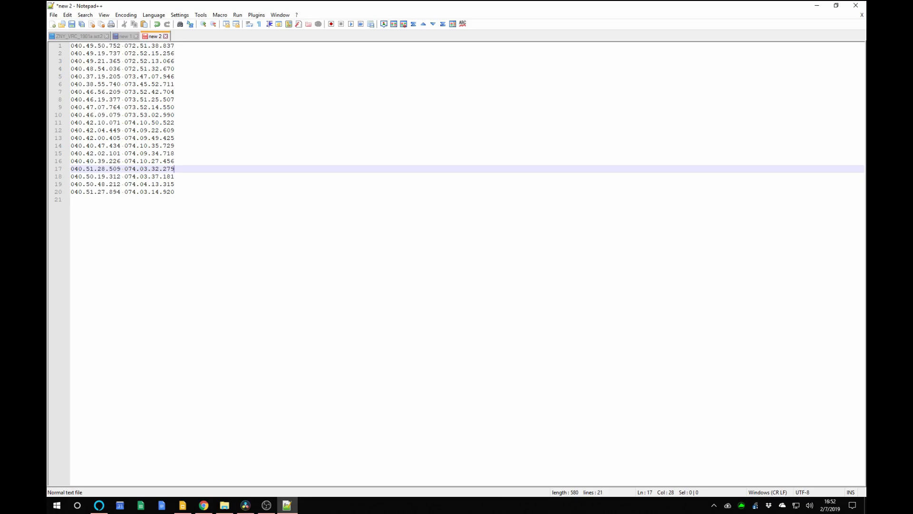
- Copy the converted coordinates in G2:G21 from the spreadsheet and replace all text of the new 2 document in Notepad++ with them
left_click(204, 505)
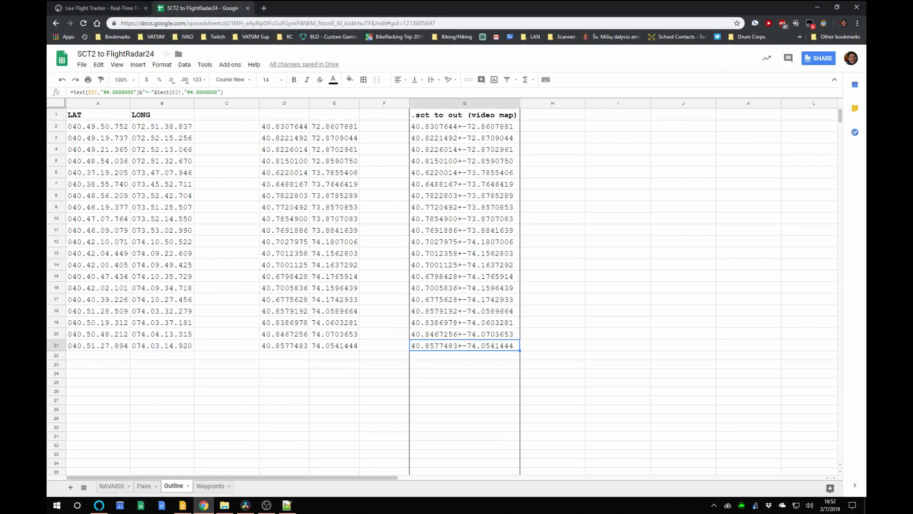
left_click(464, 253)
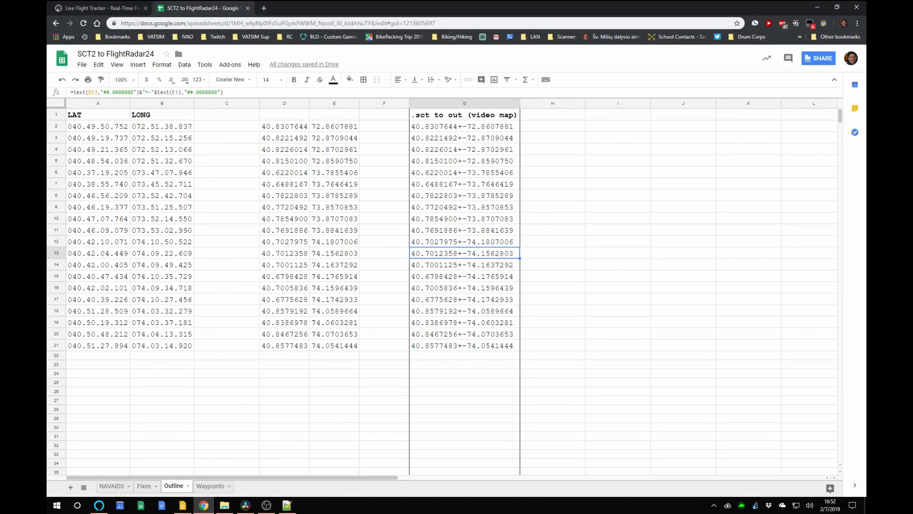
left_click_drag(464, 126, 465, 345)
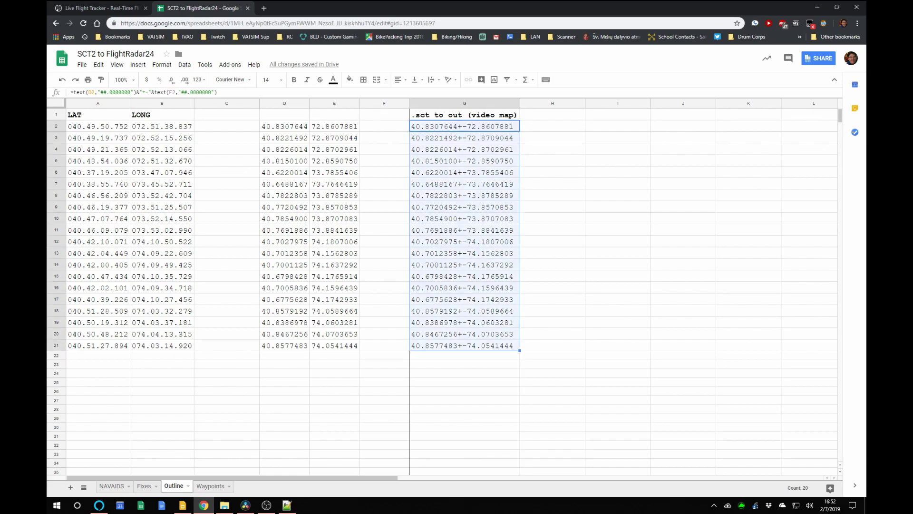
key("ctrl+c")
left_click(287, 505)
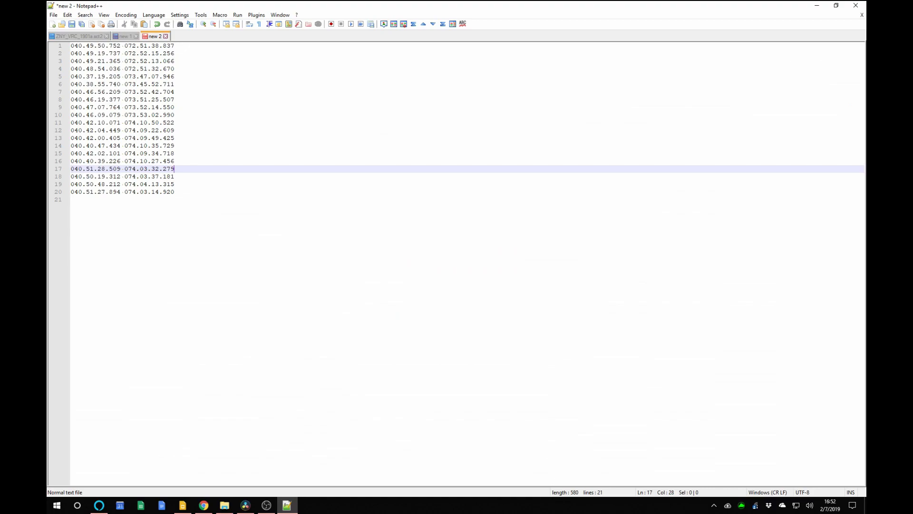
key("ctrl+a")
key("alt")
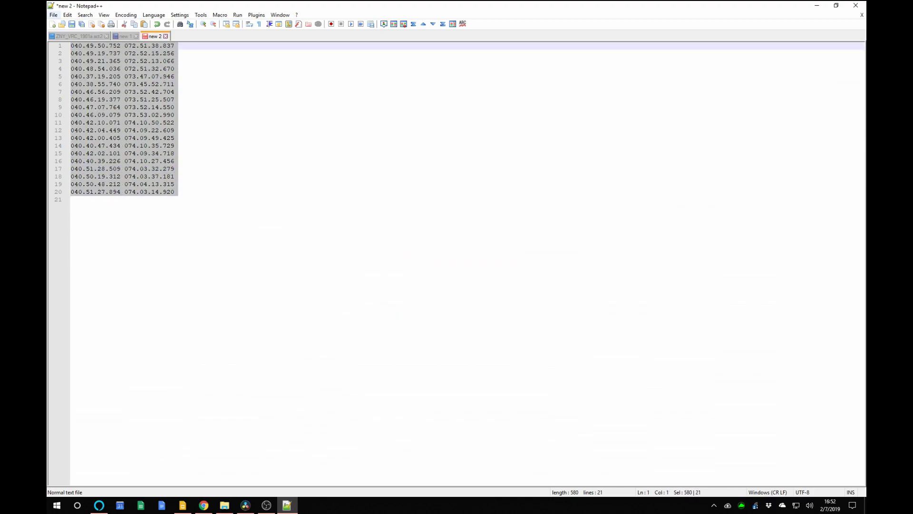
key("Delete")
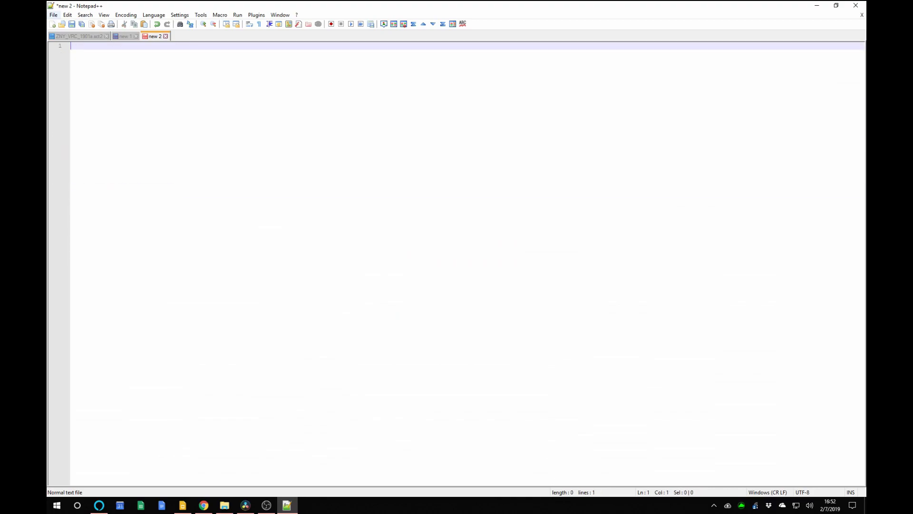
key("ctrl+v")
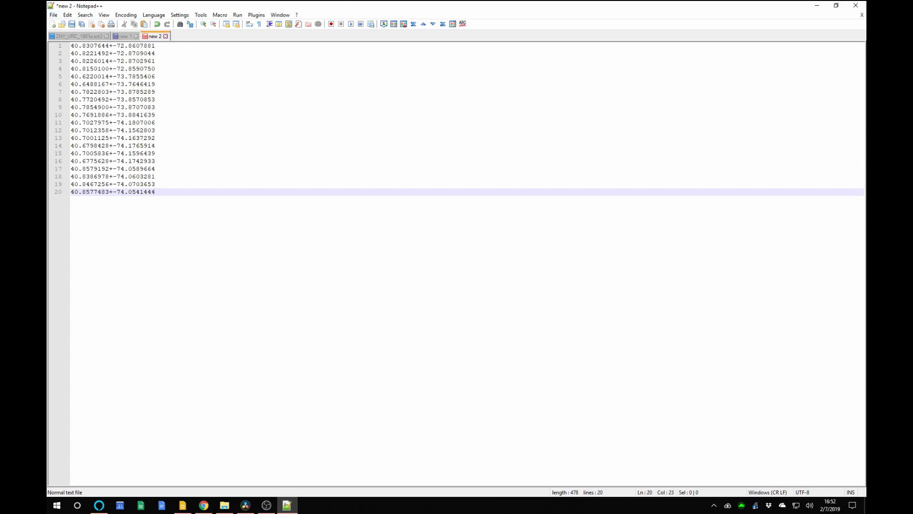
- Start recording a macro from the first line and insert an empty line after the second coordinate line
left_click(71, 46)
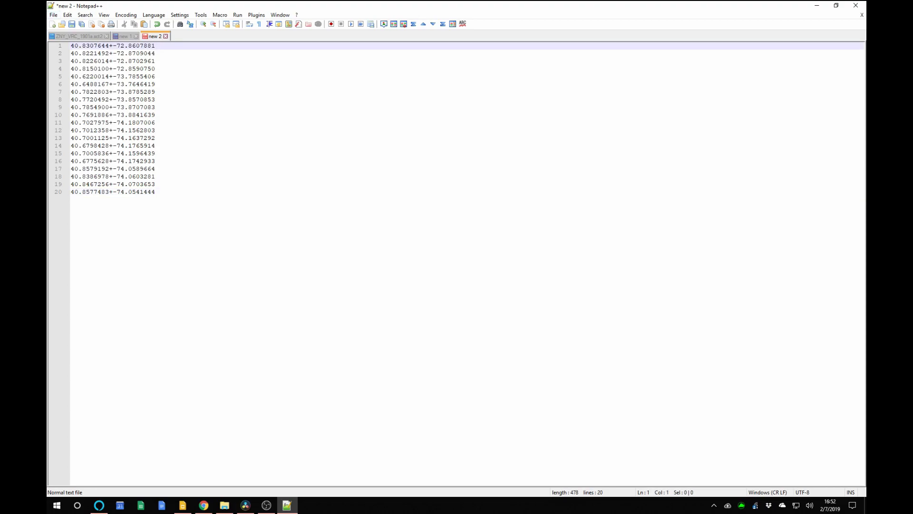
left_click(220, 15)
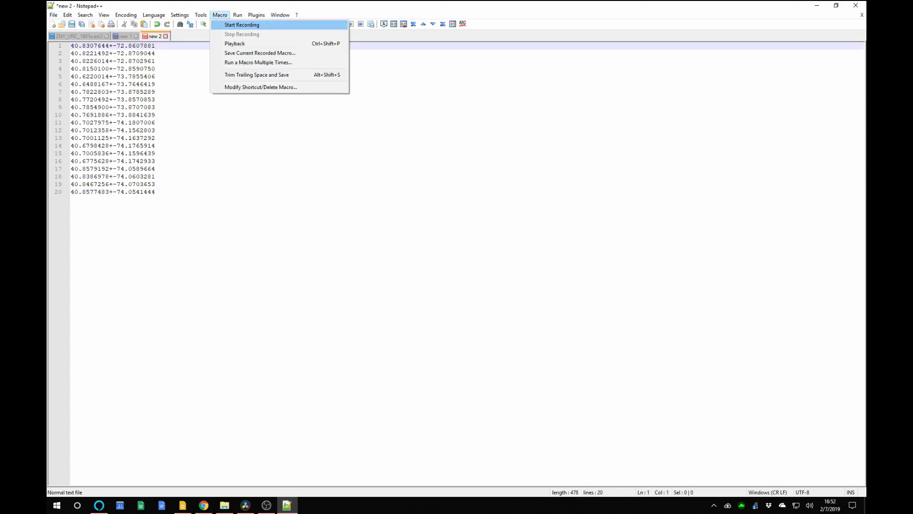
left_click(238, 25)
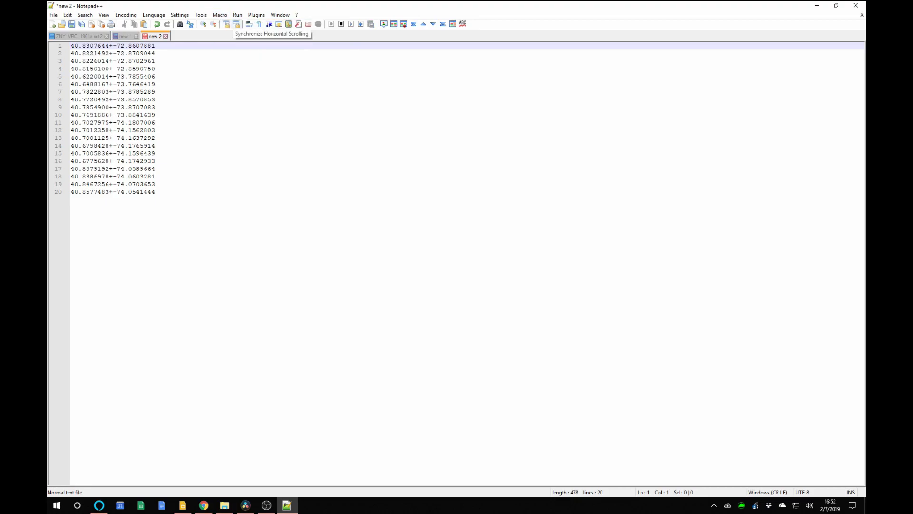
left_click(71, 53)
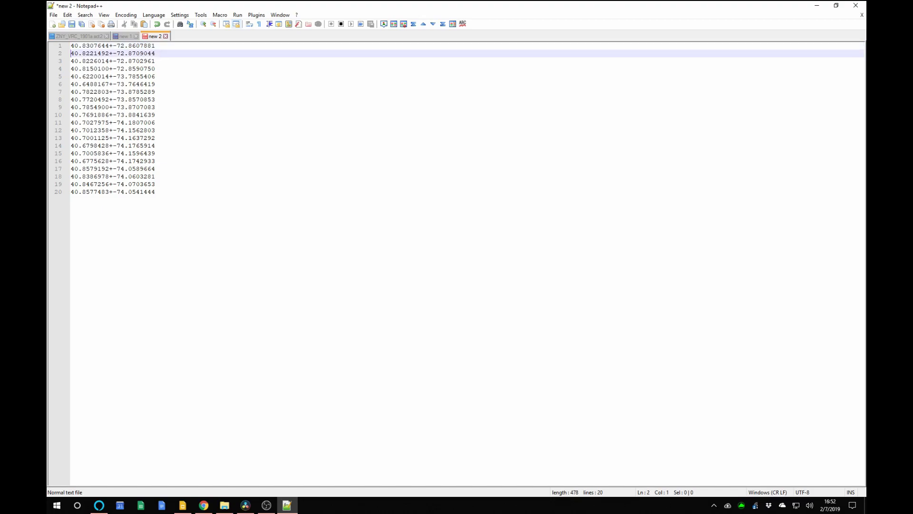
key("Down")
key("Return")
key("Up")
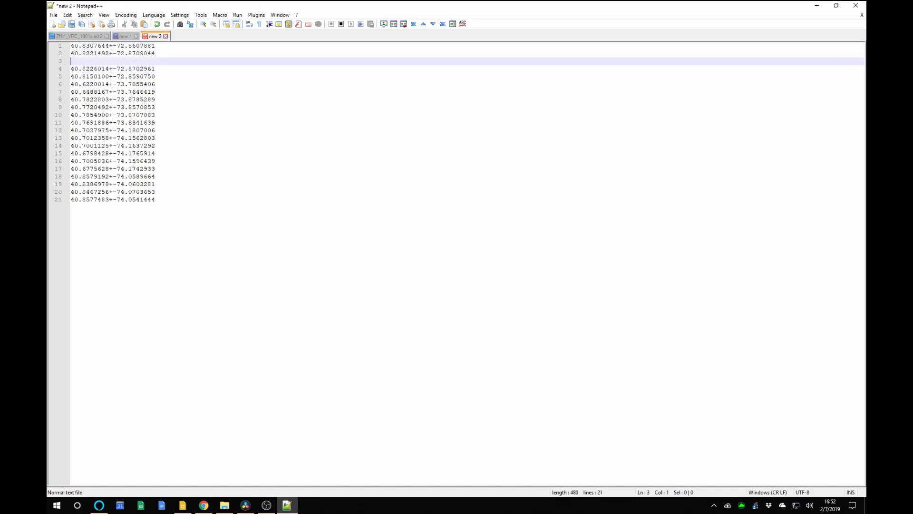